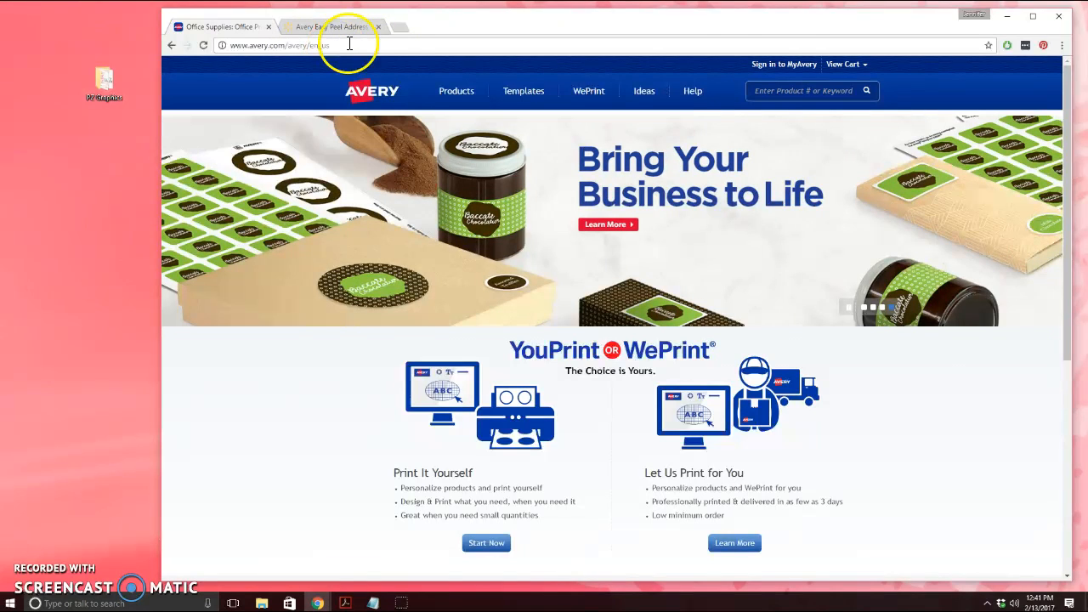
Go from the Avery home page to the Welcome to MyAvery sign-in page
click(795, 64)
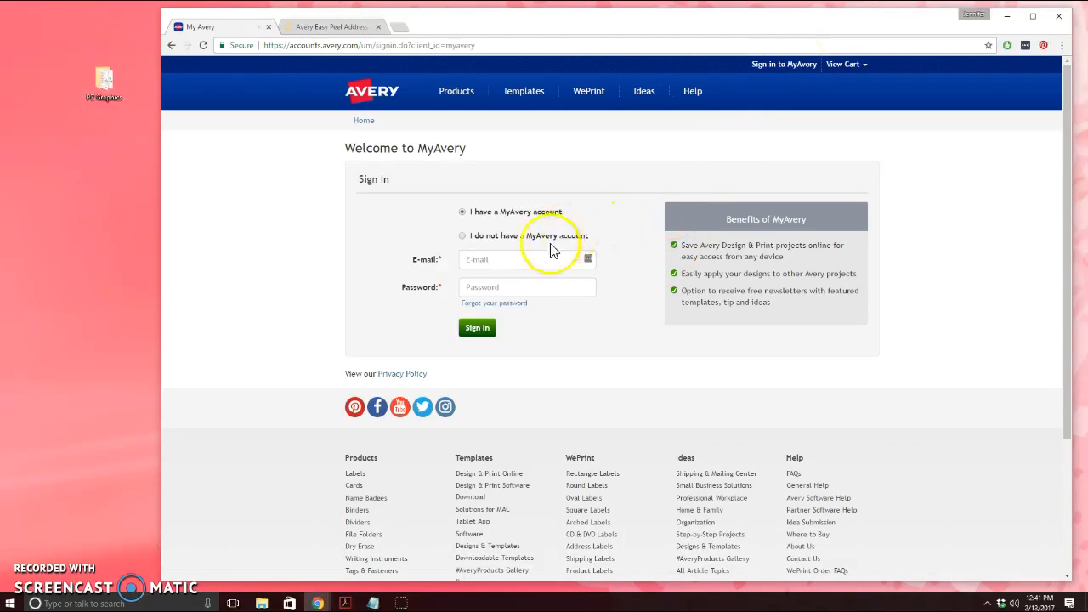
Choose the existing-account option and sign in to MyAvery to reach My Projects
click(462, 236)
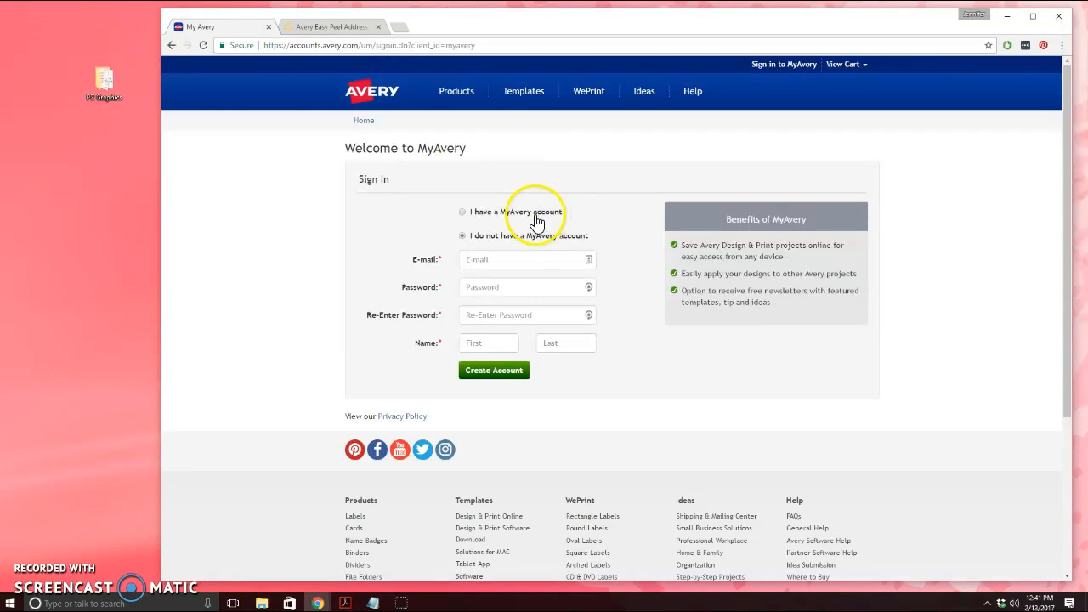
click(462, 212)
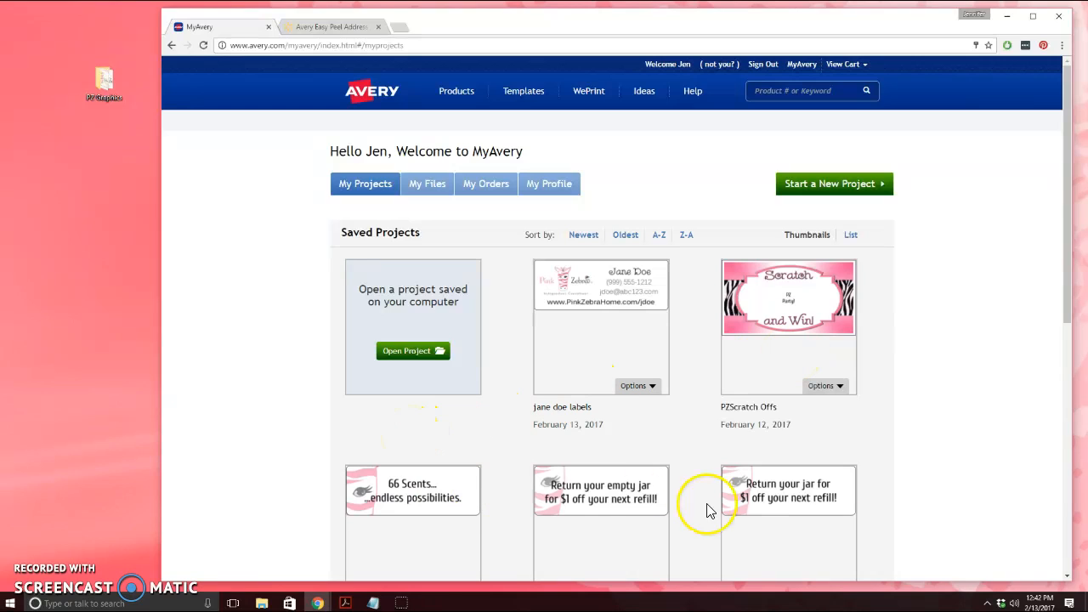
Start a new project and search for product number 5160
click(872, 183)
scroll(260, 517, down, 3)
click(415, 278)
text(5160)
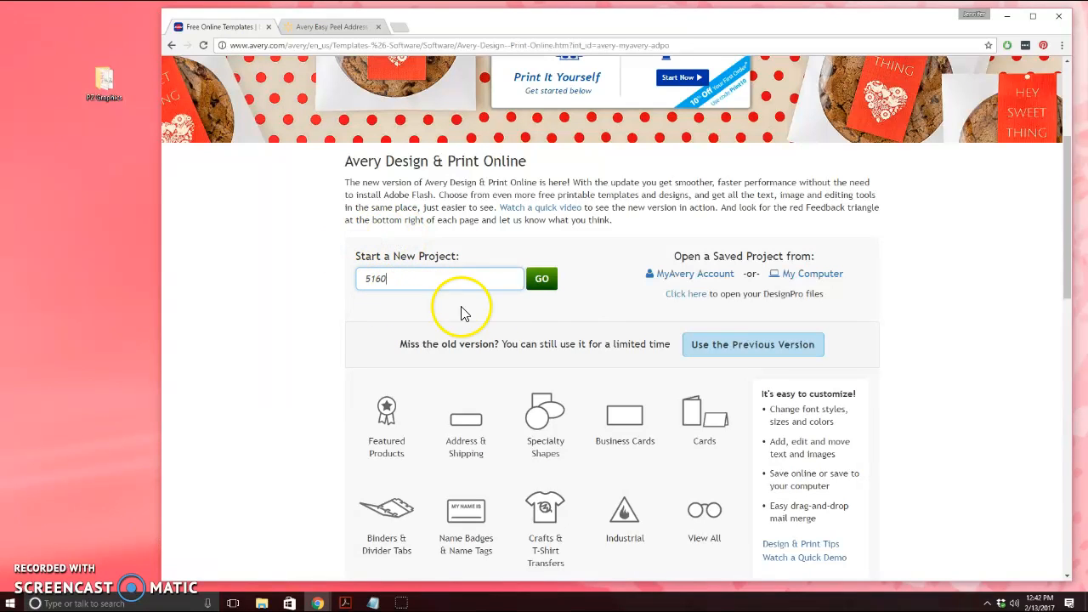
click(542, 279)
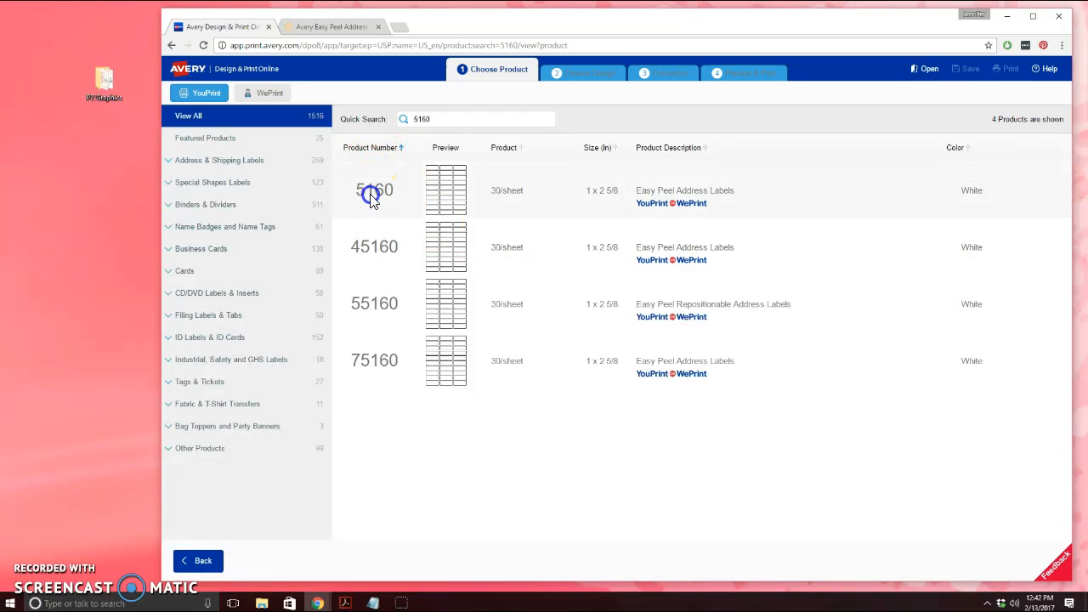
Select 5160 Easy Peel Address Labels with the blank design, dismissing the postage offer
click(372, 195)
click(646, 197)
click(1028, 195)
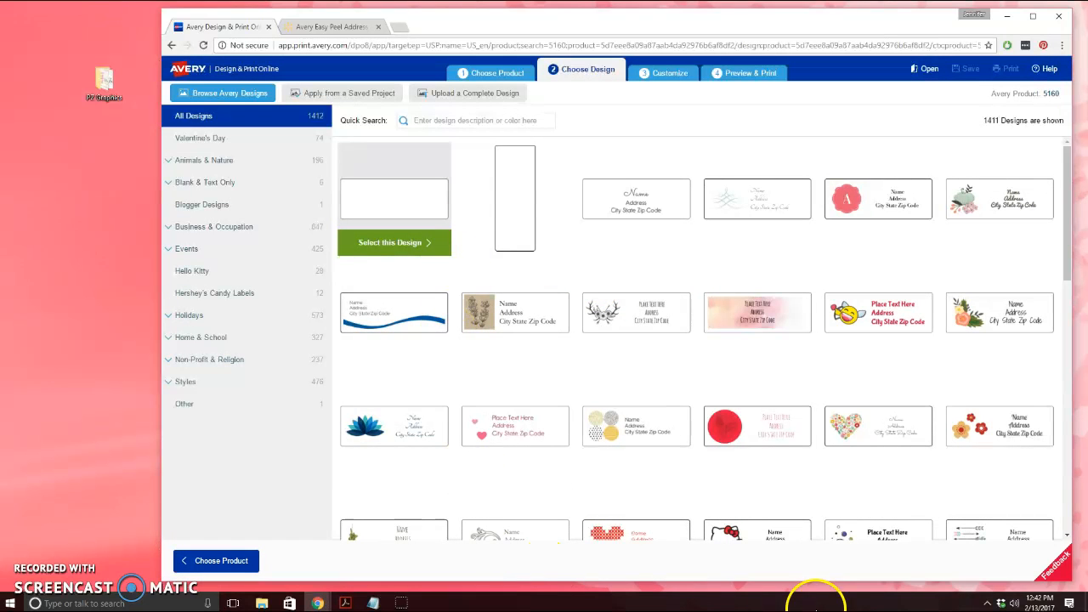
scroll(480, 357, down, 3)
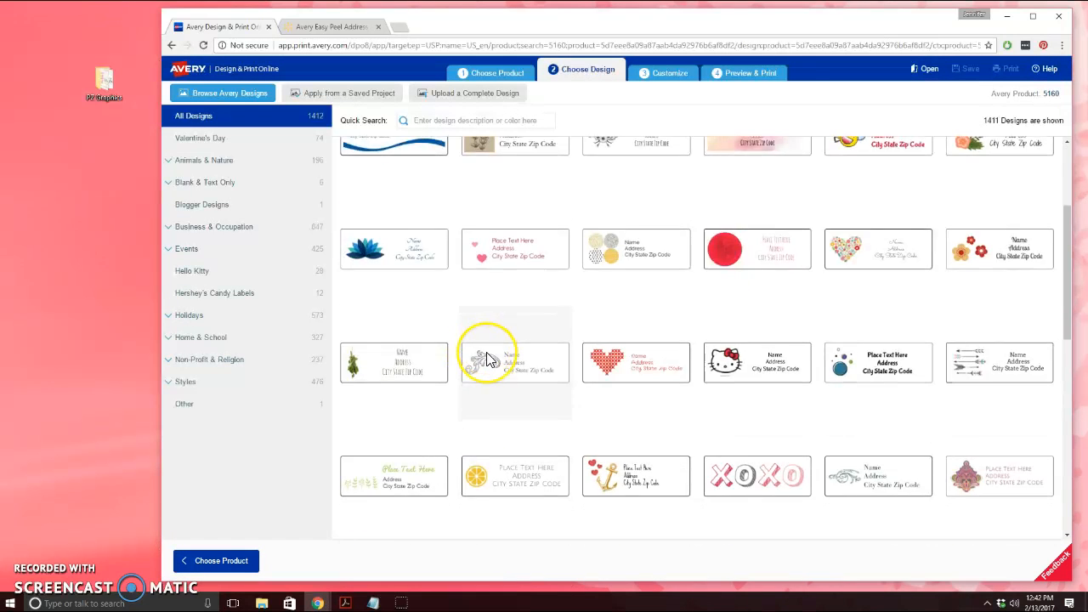
scroll(487, 358, up, 3)
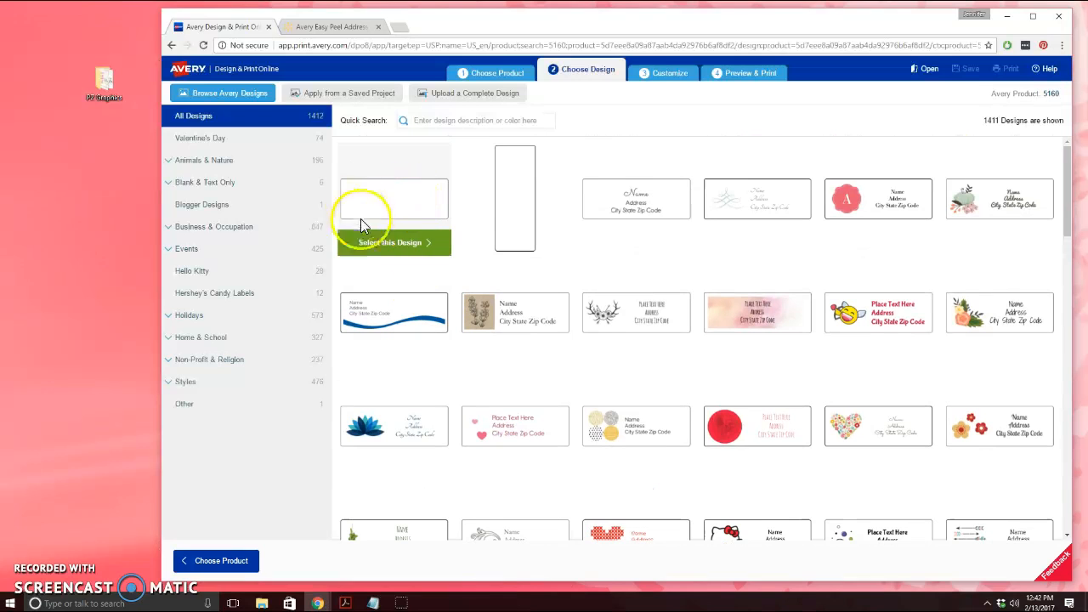
click(397, 245)
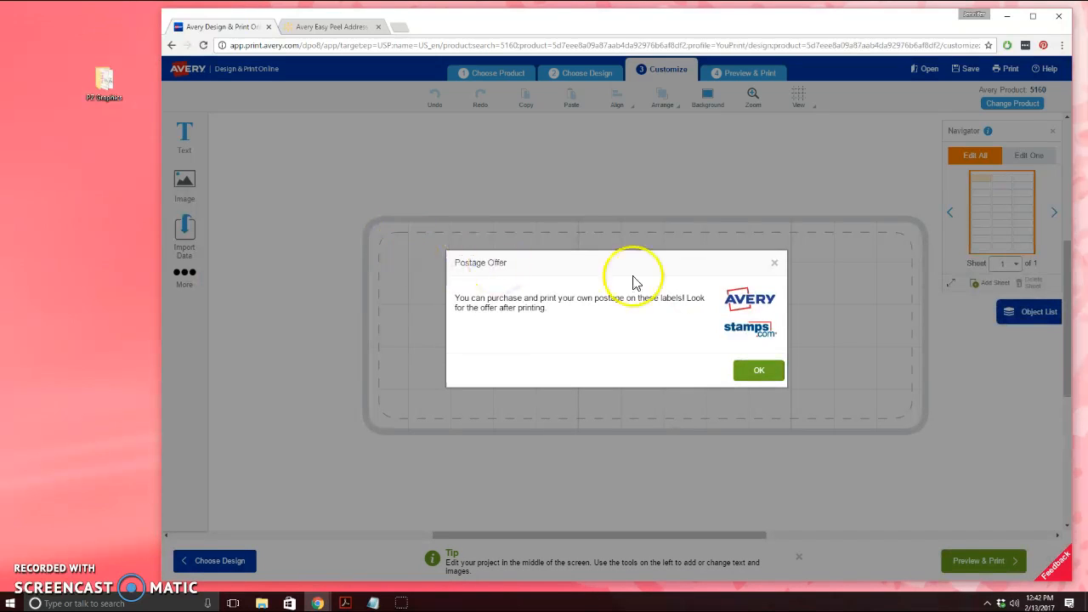
click(759, 370)
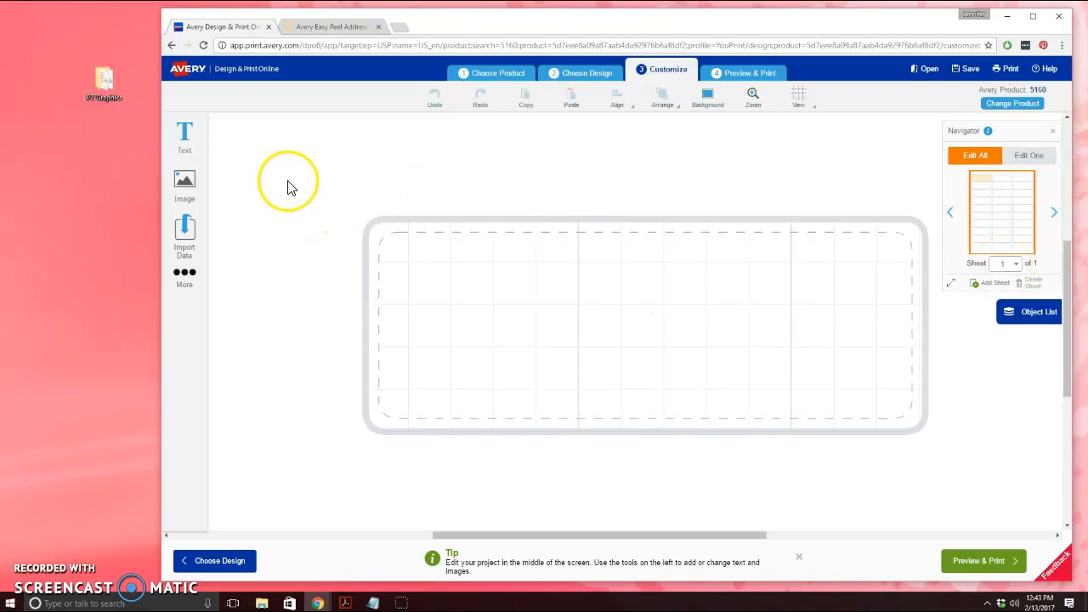
Add two placeholder text boxes, placing the second on the line below the first
click(185, 136)
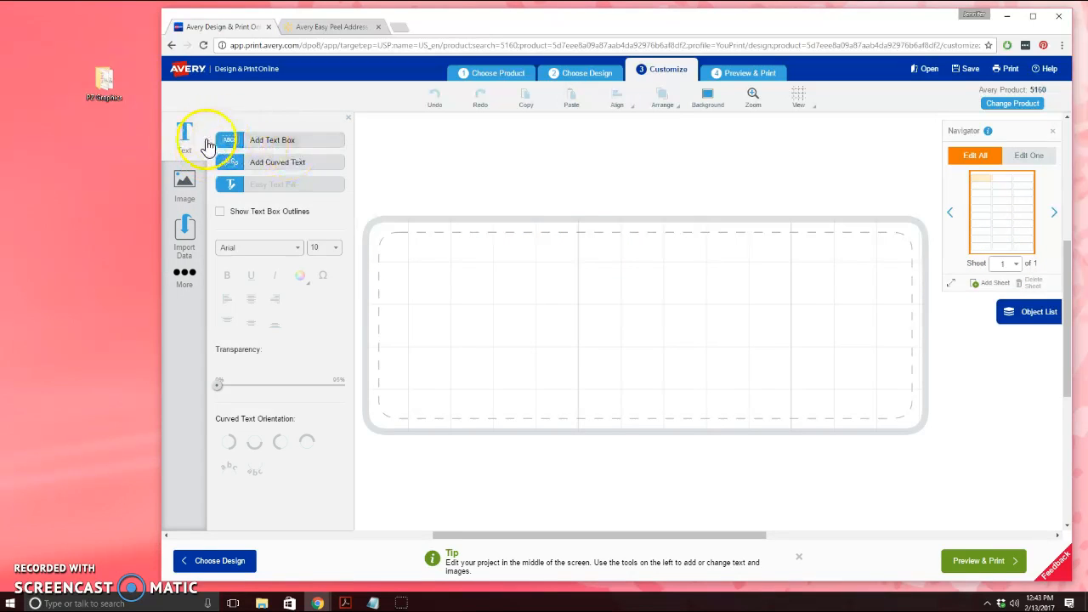
click(185, 138)
click(185, 138)
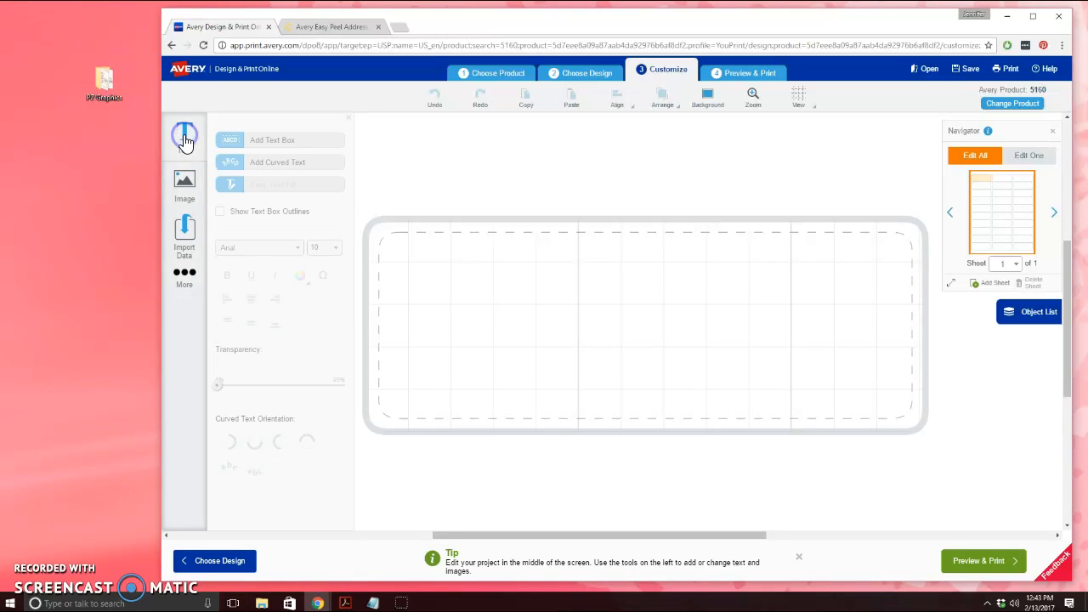
click(265, 143)
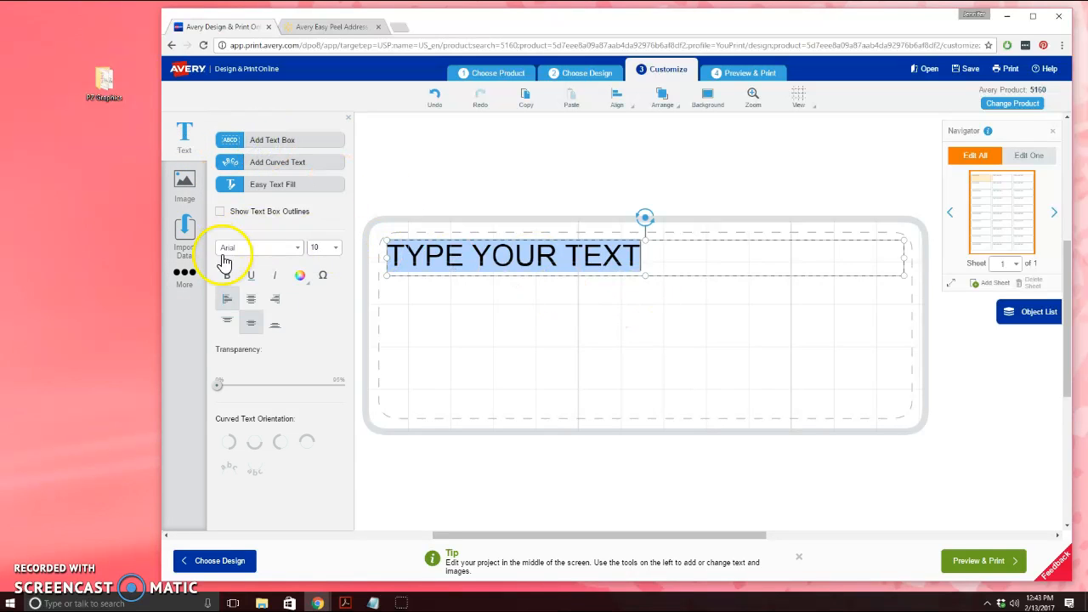
click(195, 151)
click(283, 146)
drag(563, 250, 556, 274)
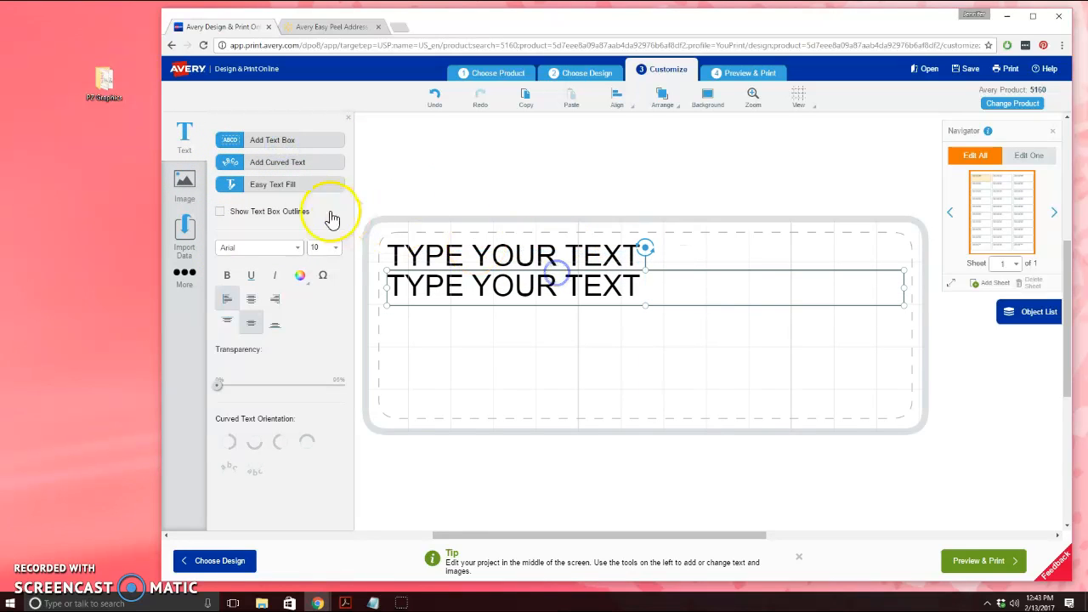
Add a third text box and move it under the second line
click(274, 147)
drag(651, 246, 637, 297)
click(626, 270)
click(553, 377)
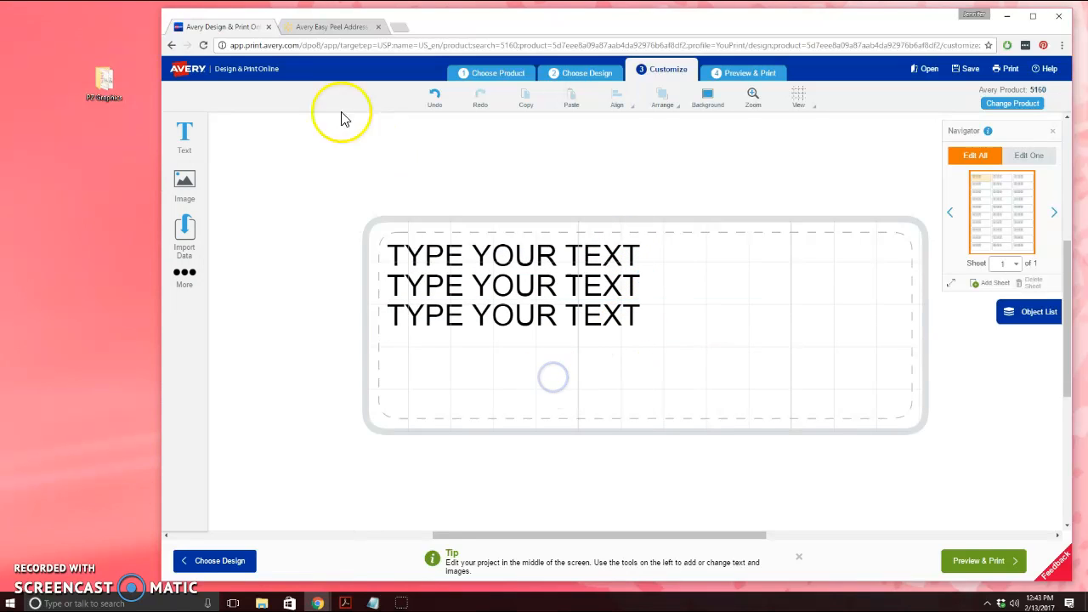
Realign the first box on the top line and the third beneath the second
click(481, 247)
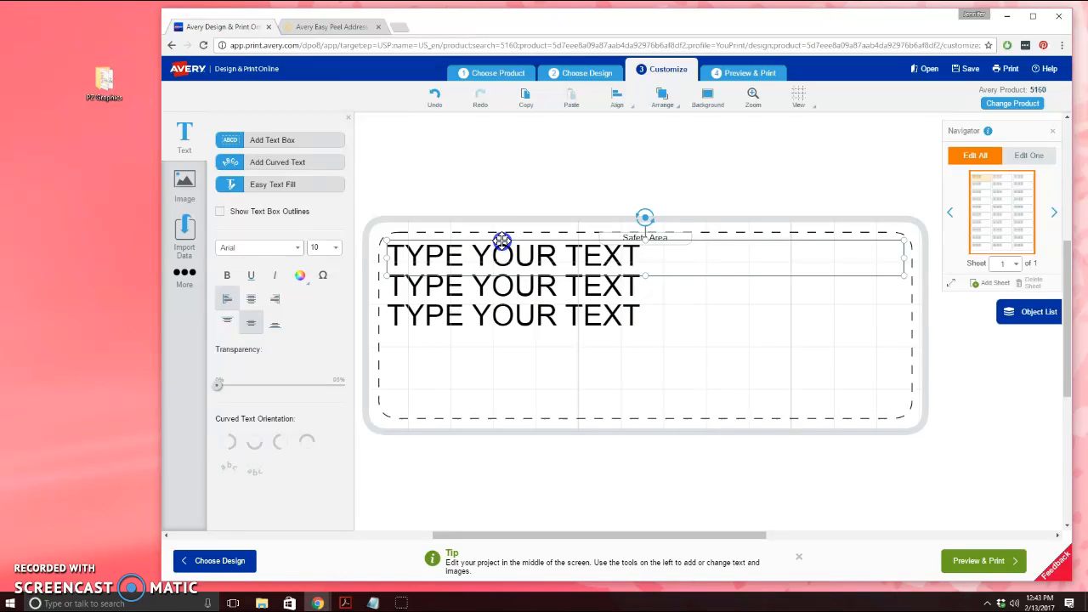
mouse_move(502, 241)
mouse_down()
mouse_move(493, 277)
mouse_move(493, 235)
mouse_move(456, 216)
mouse_move(510, 246)
mouse_move(493, 243)
mouse_up()
drag(658, 243, 670, 312)
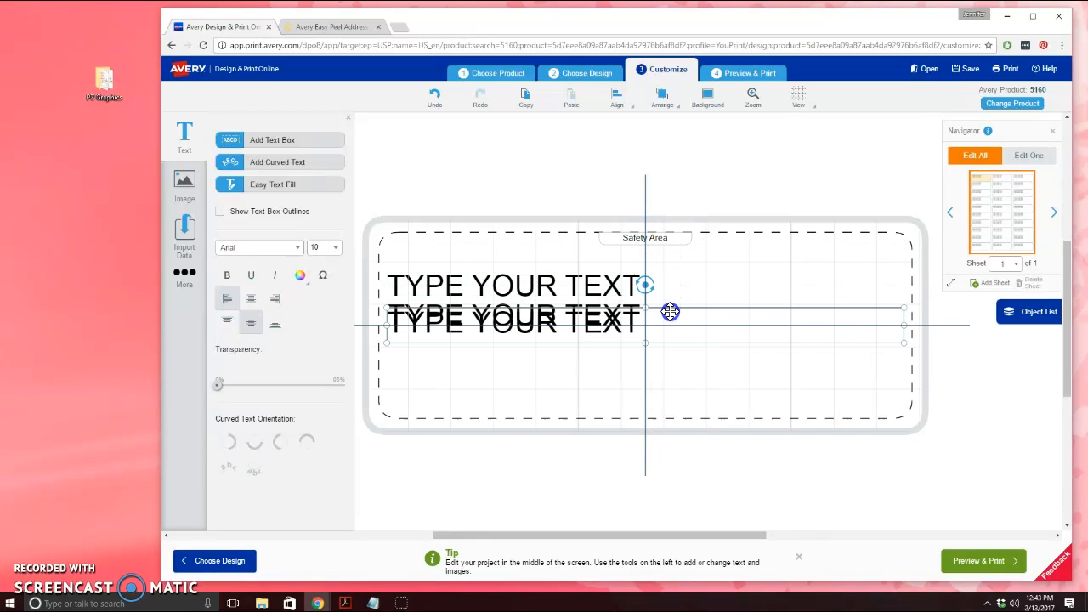
drag(671, 312, 666, 238)
click(654, 311)
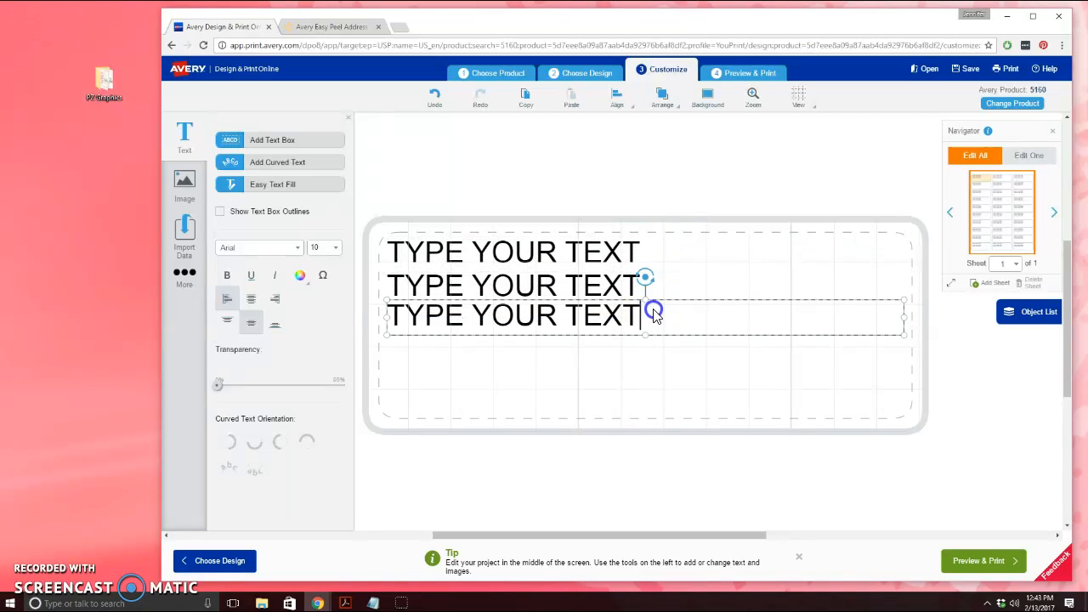
mouse_move(655, 305)
mouse_down()
mouse_move(654, 336)
mouse_move(664, 309)
mouse_up()
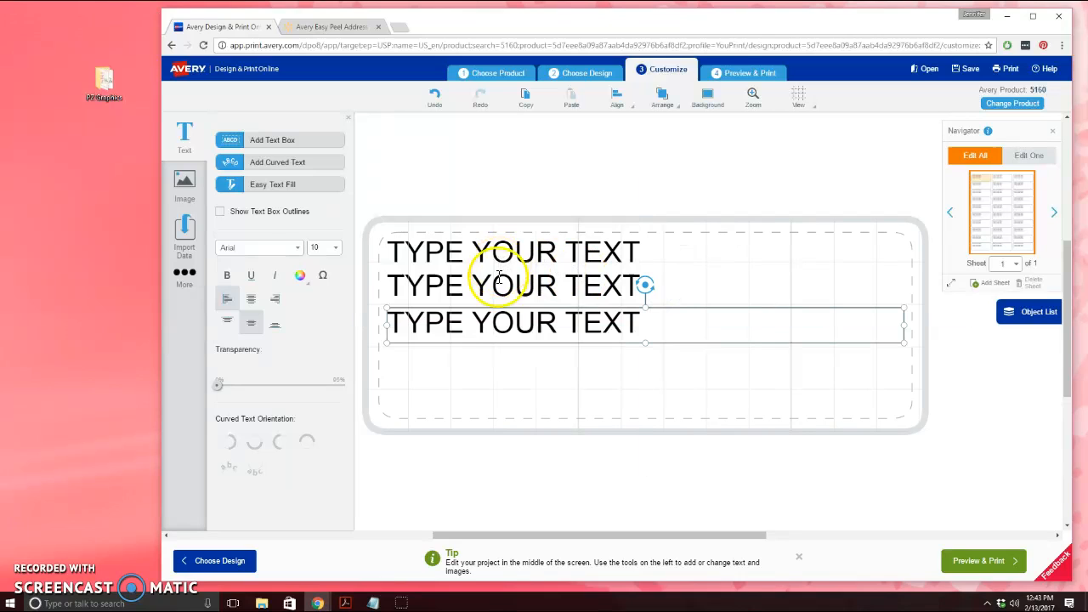
Replace the first line's placeholder text with the contact's name
click(463, 251)
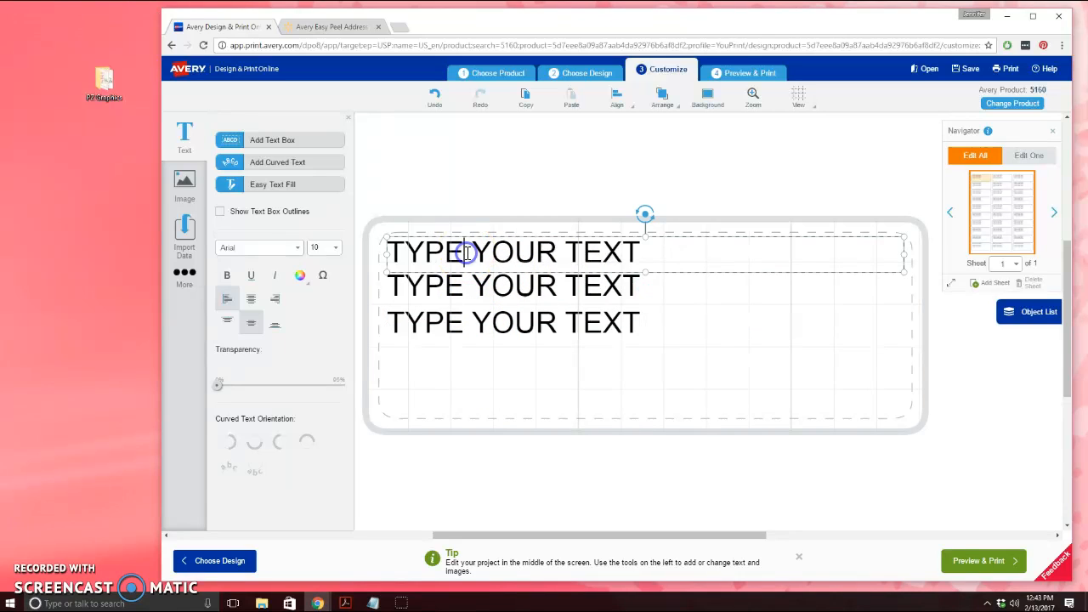
drag(639, 250, 88, 228)
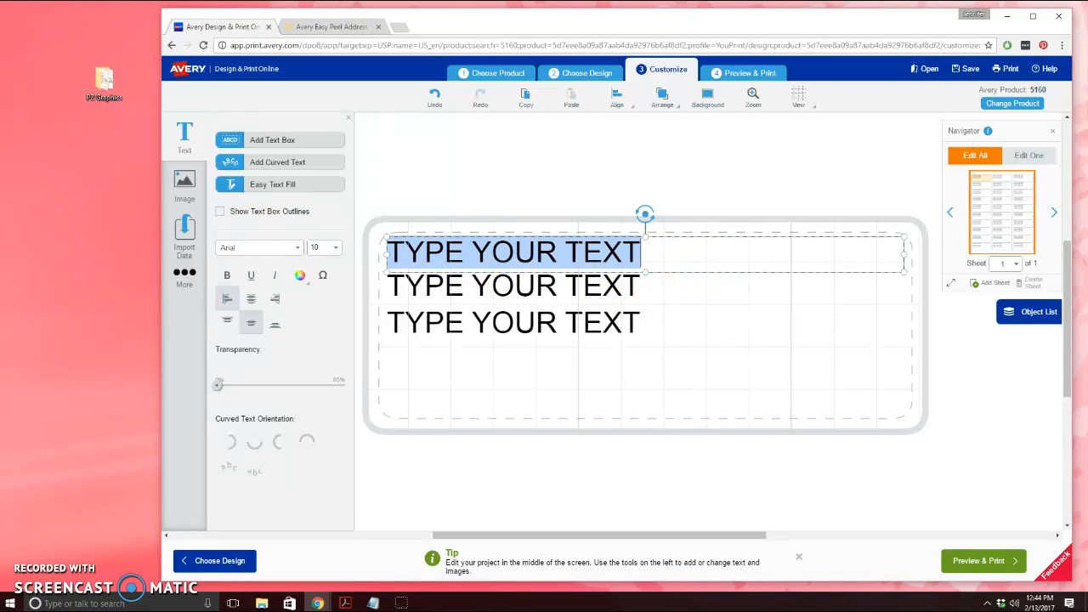
drag(679, 258, 216, 252)
key(BackSpace)
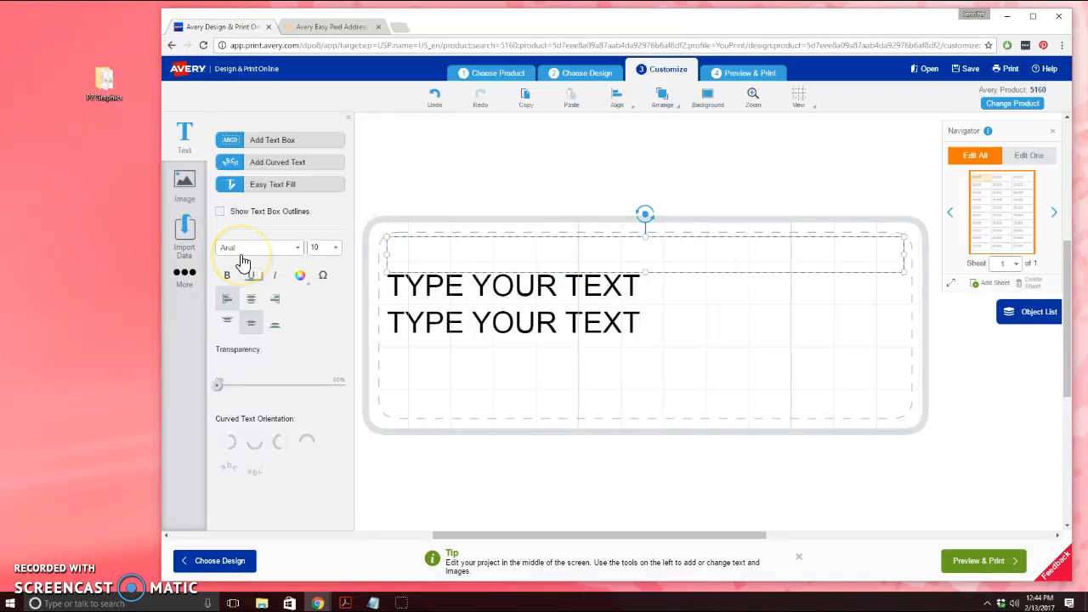
text(Joe)
text(an)
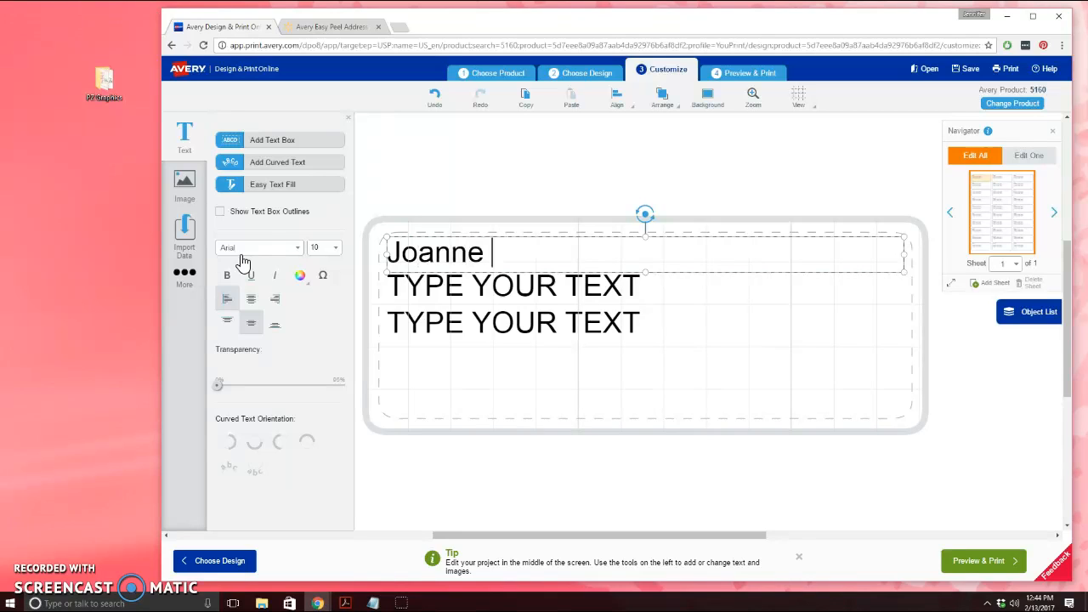
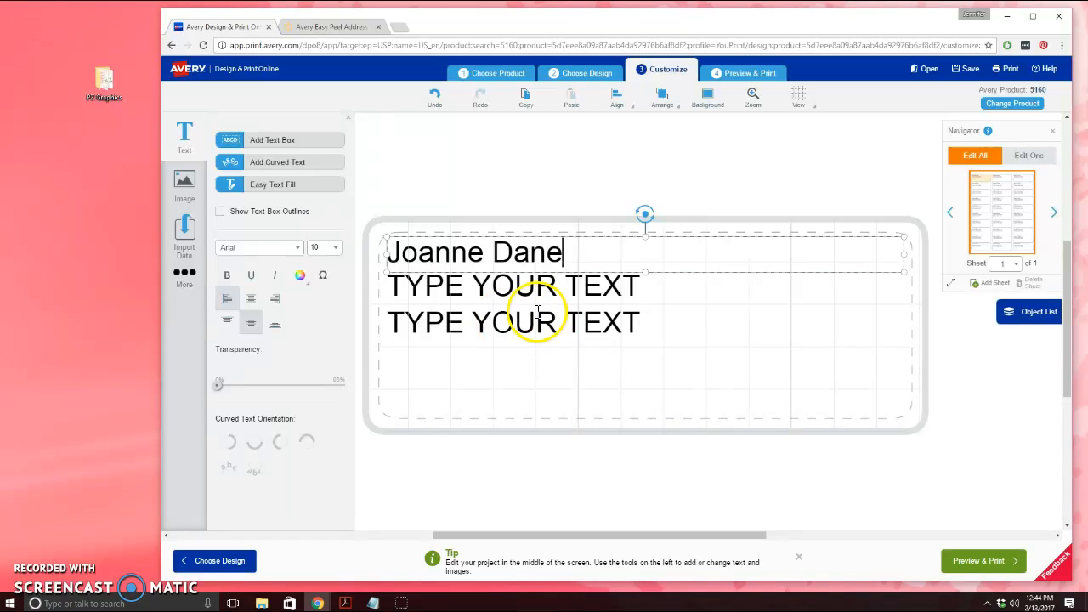
Fill the second and third lines with the contact's e-mail address and phone number
click(602, 283)
click(680, 287)
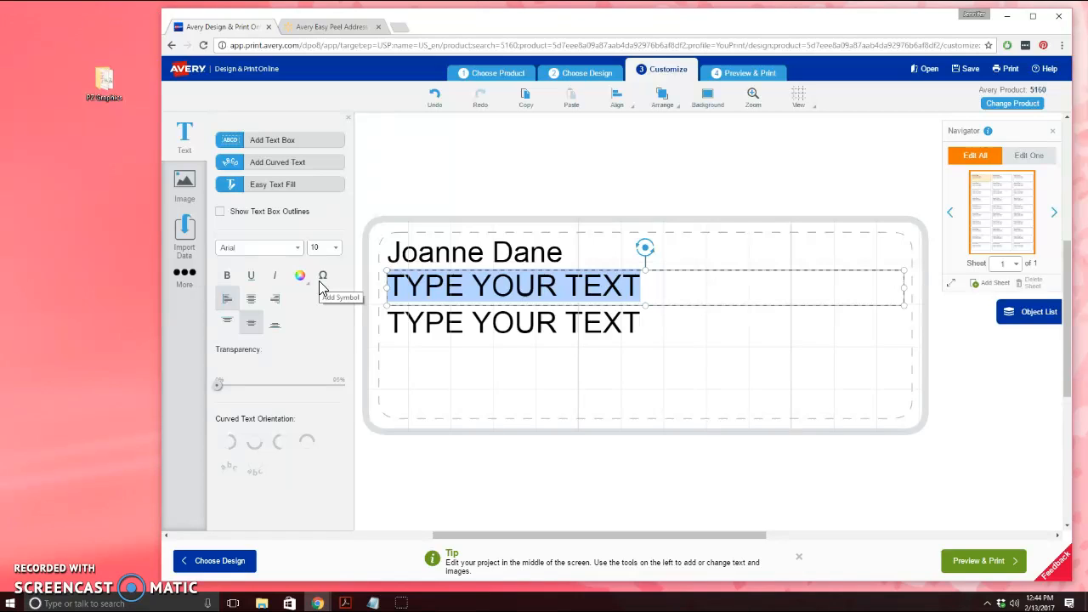
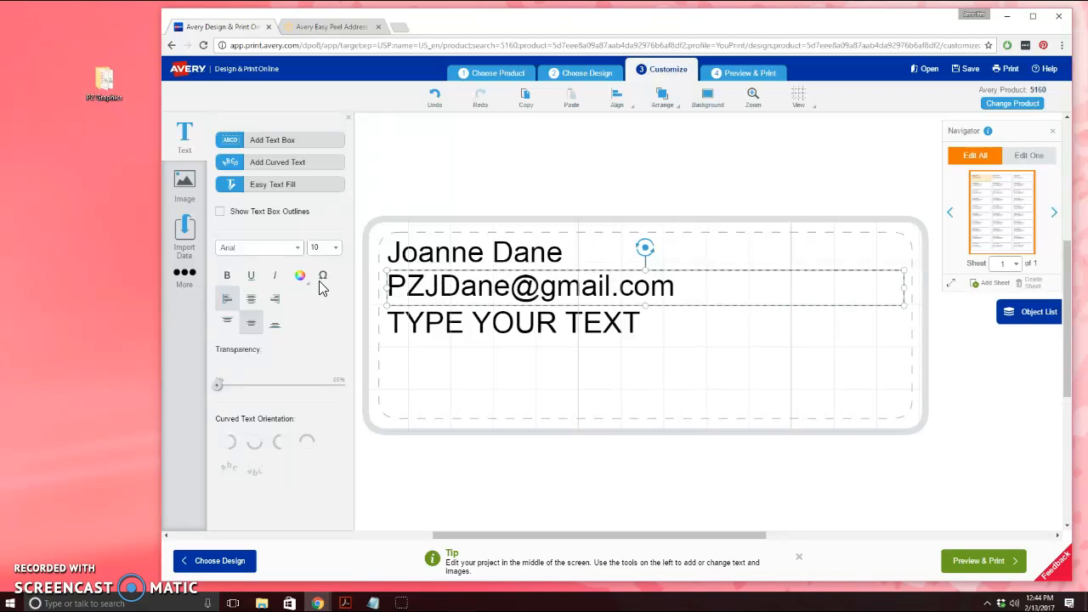
click(529, 345)
click(652, 323)
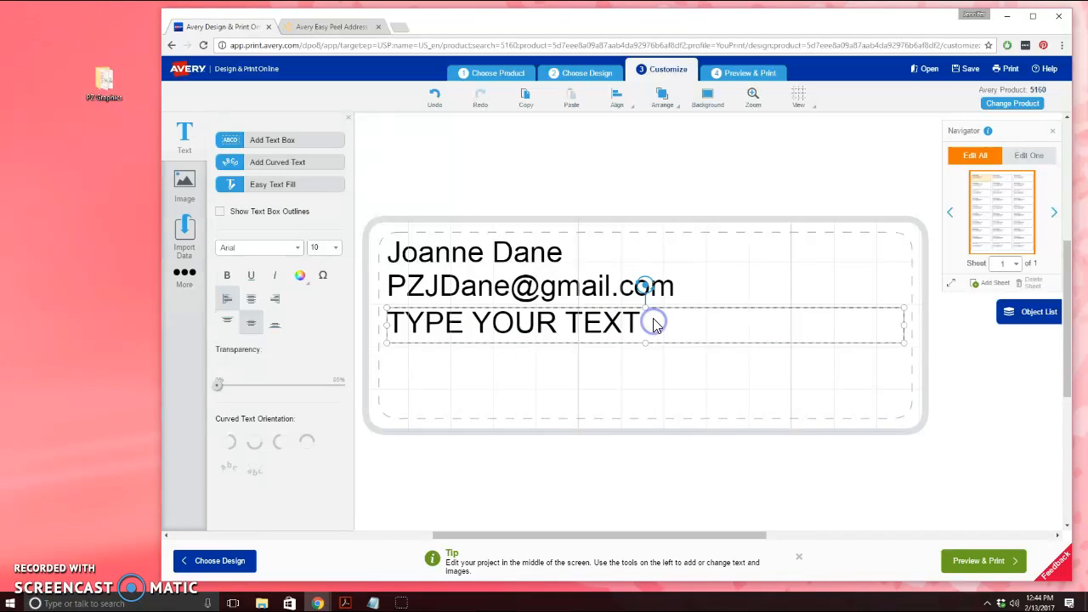
drag(646, 323, 331, 315)
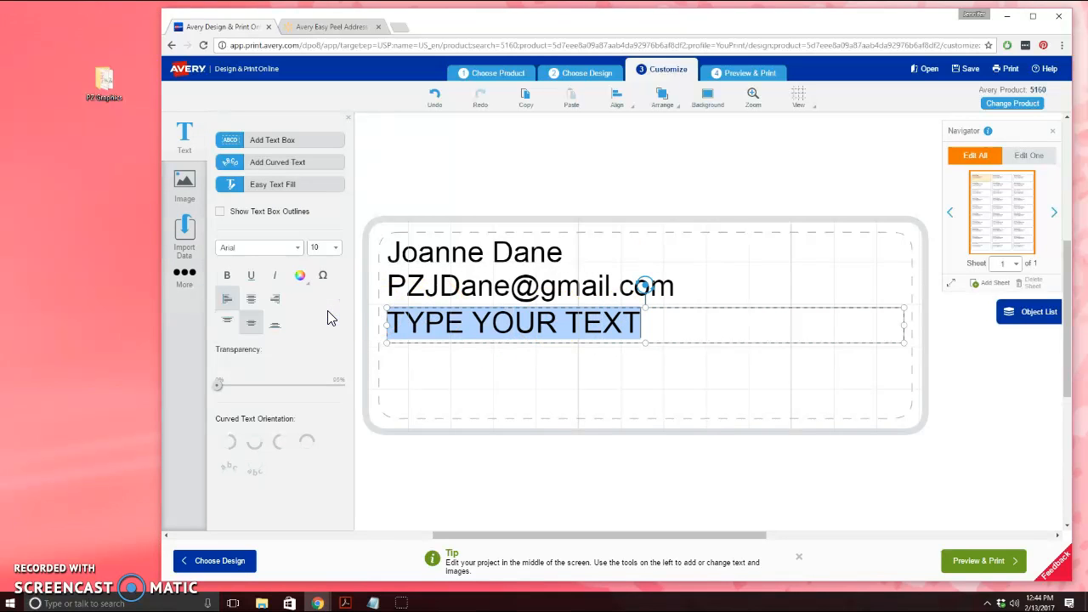
text((999) 555-1212)
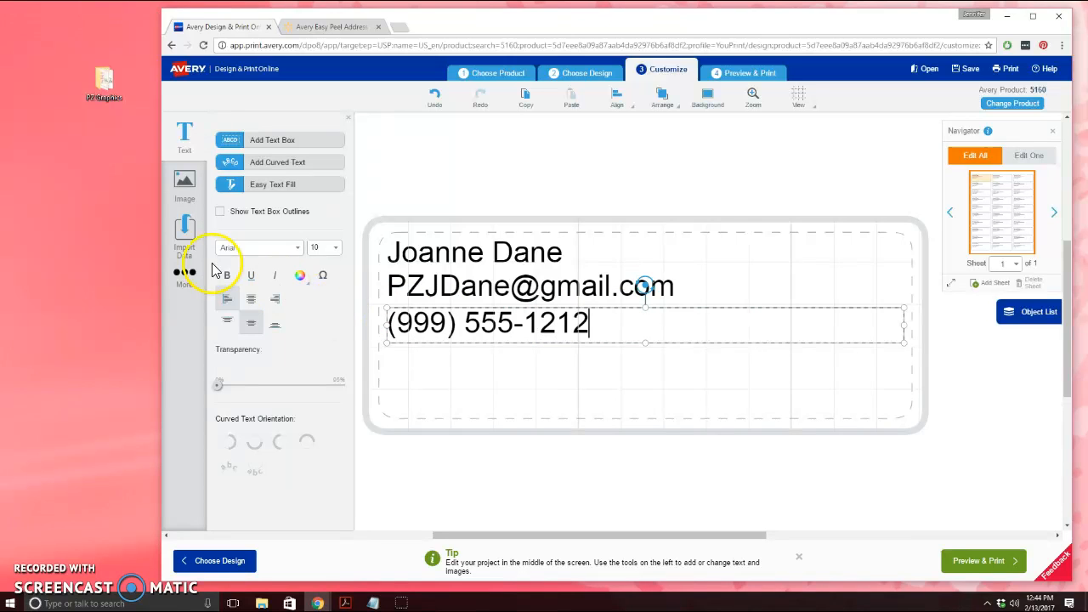
click(272, 141)
drag(719, 249, 334, 355)
click(647, 356)
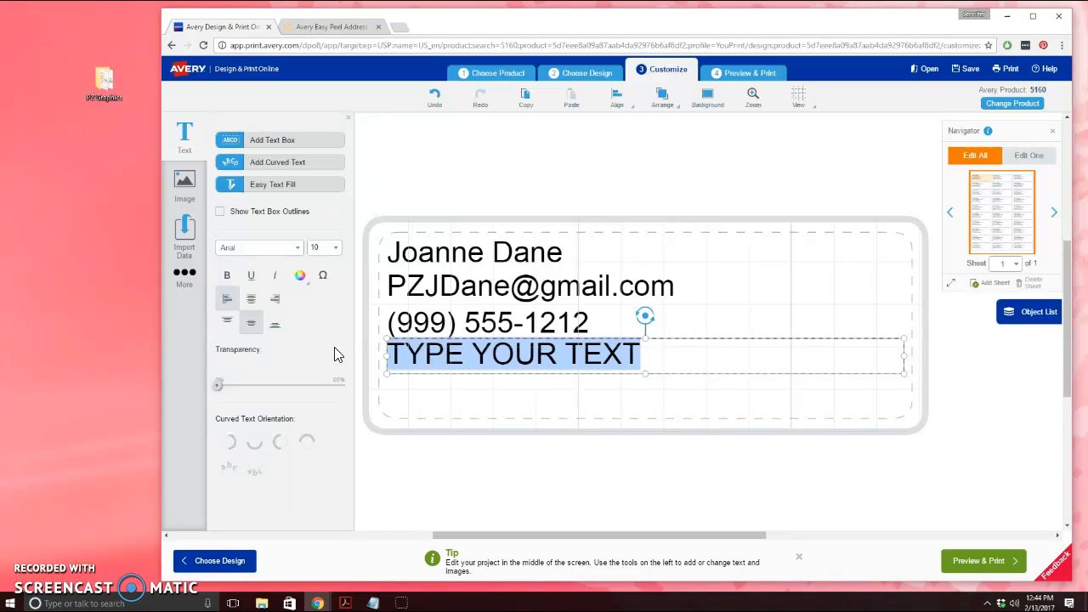
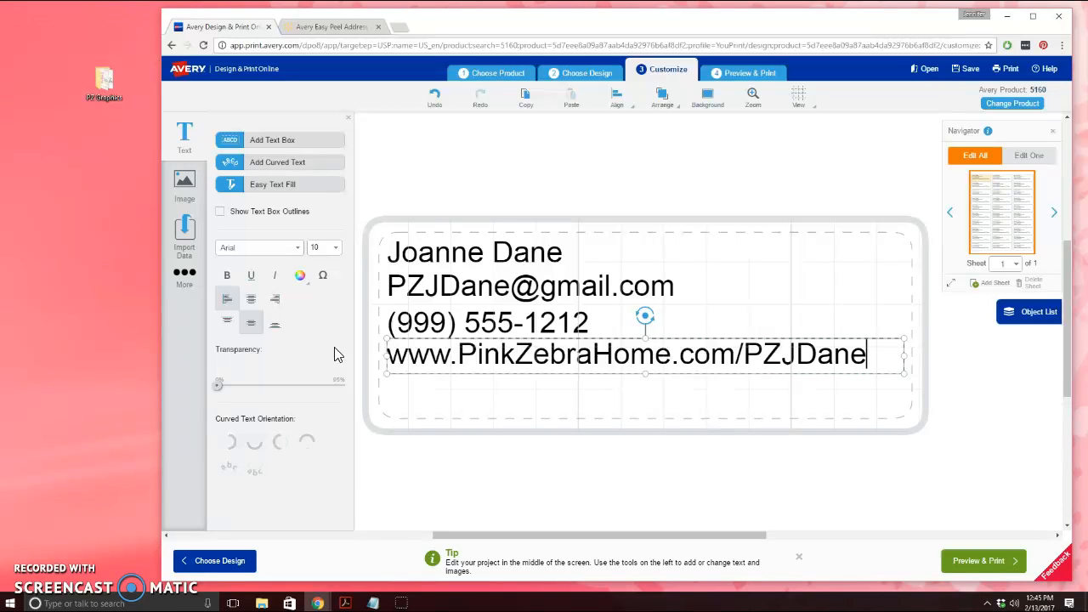
click(786, 374)
click(680, 394)
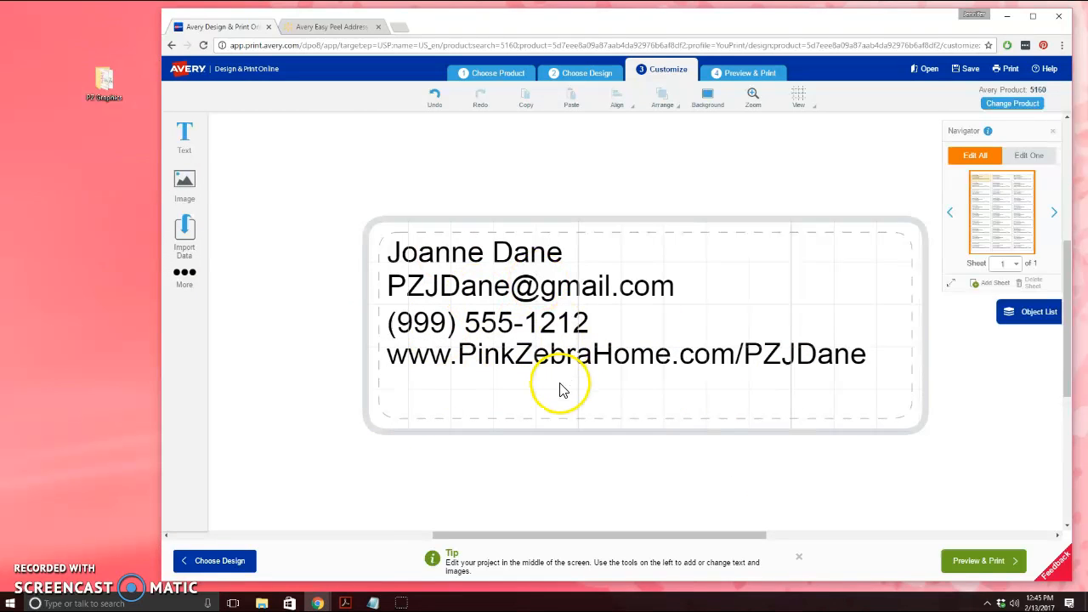
Centre the website text and move it to the bottom of the label's safe area
click(563, 355)
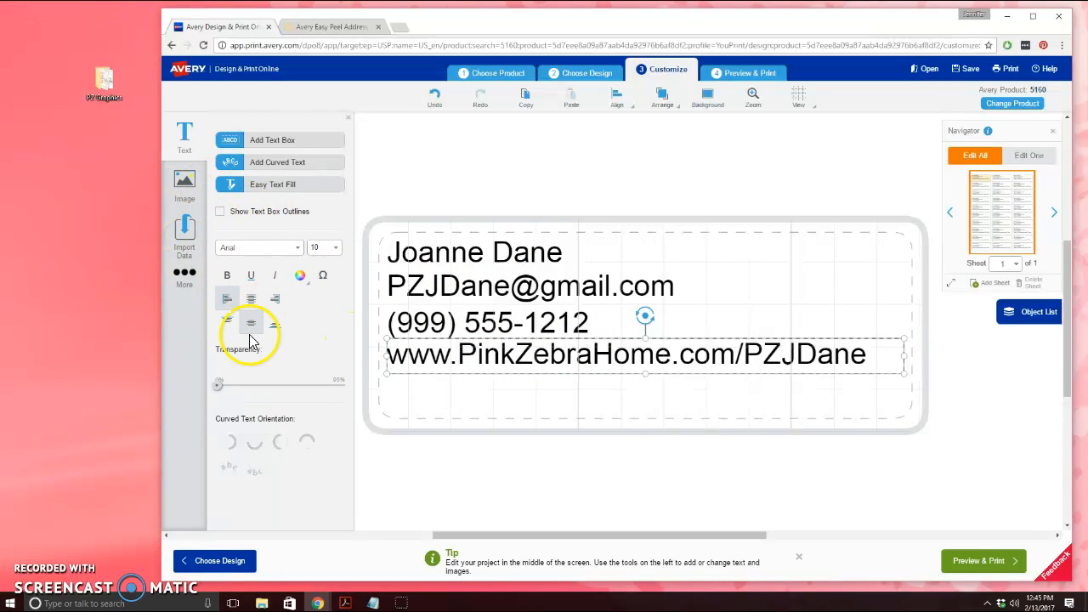
click(565, 414)
click(560, 364)
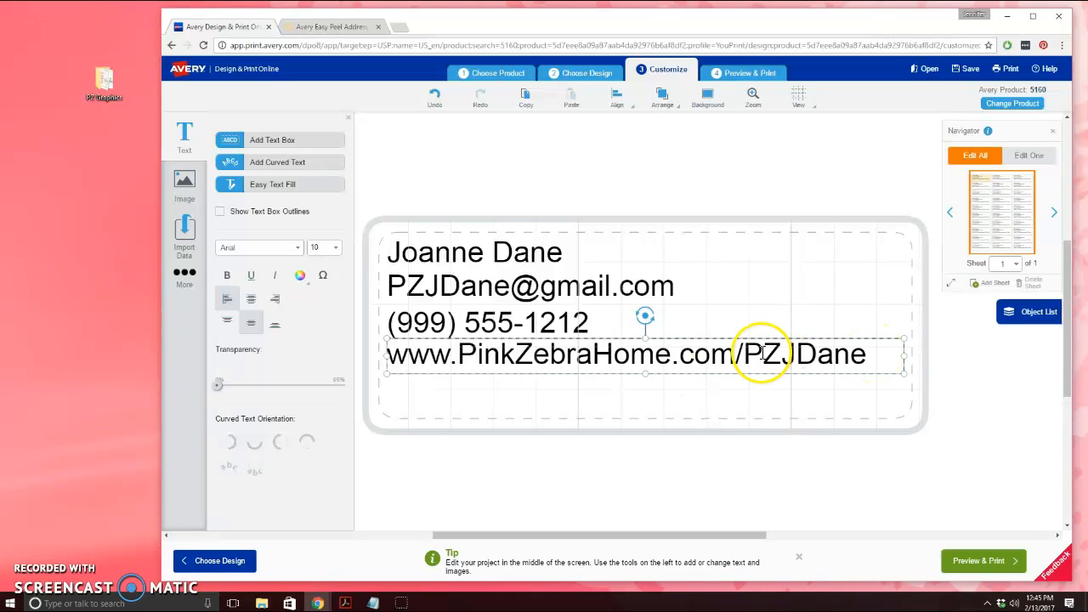
drag(870, 359, 323, 329)
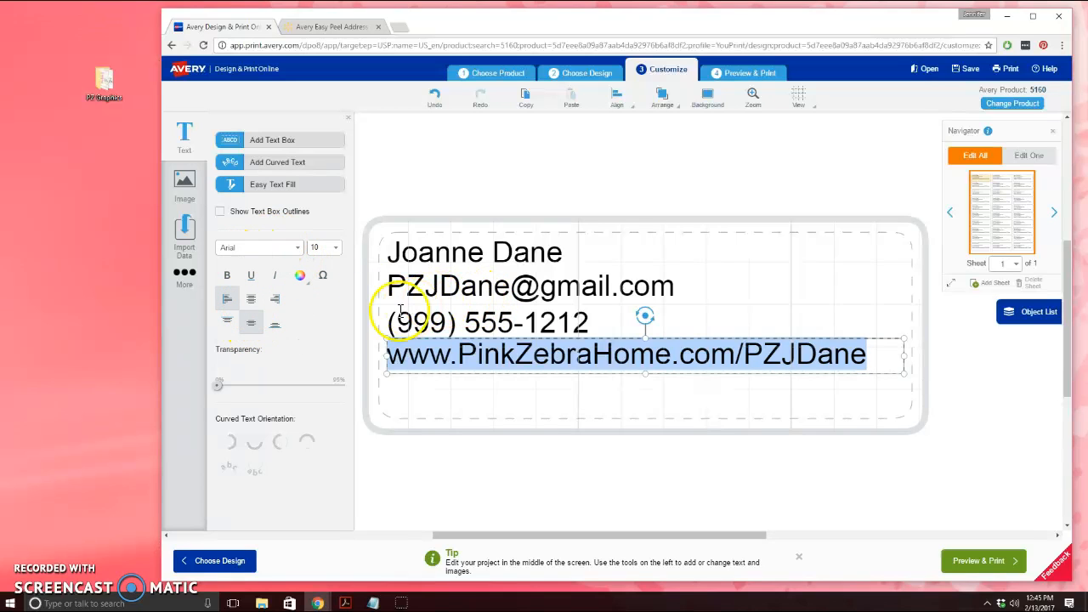
click(868, 355)
drag(868, 355, 276, 322)
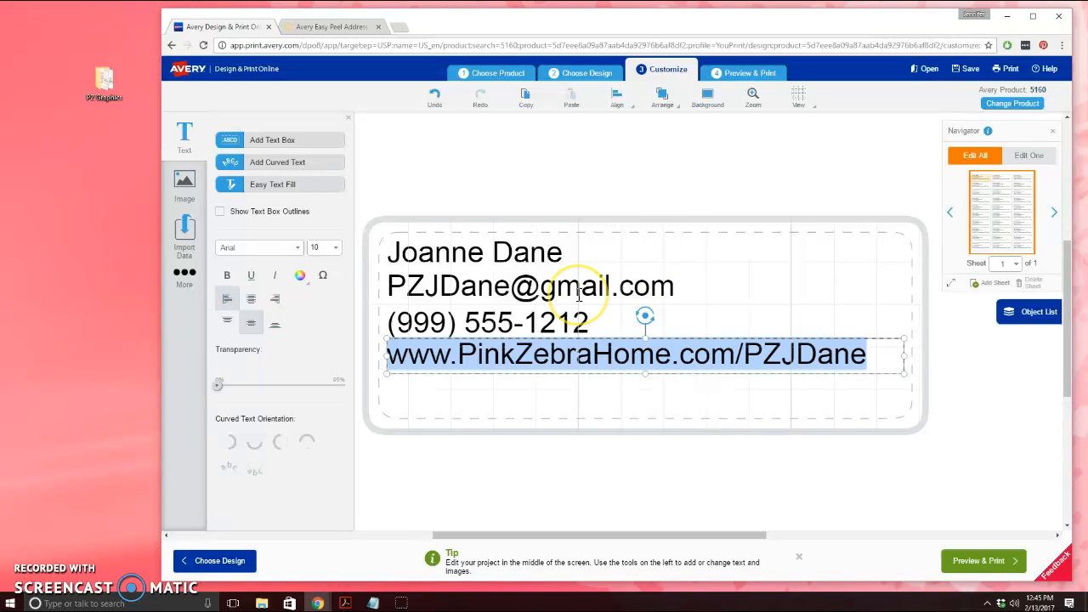
click(594, 334)
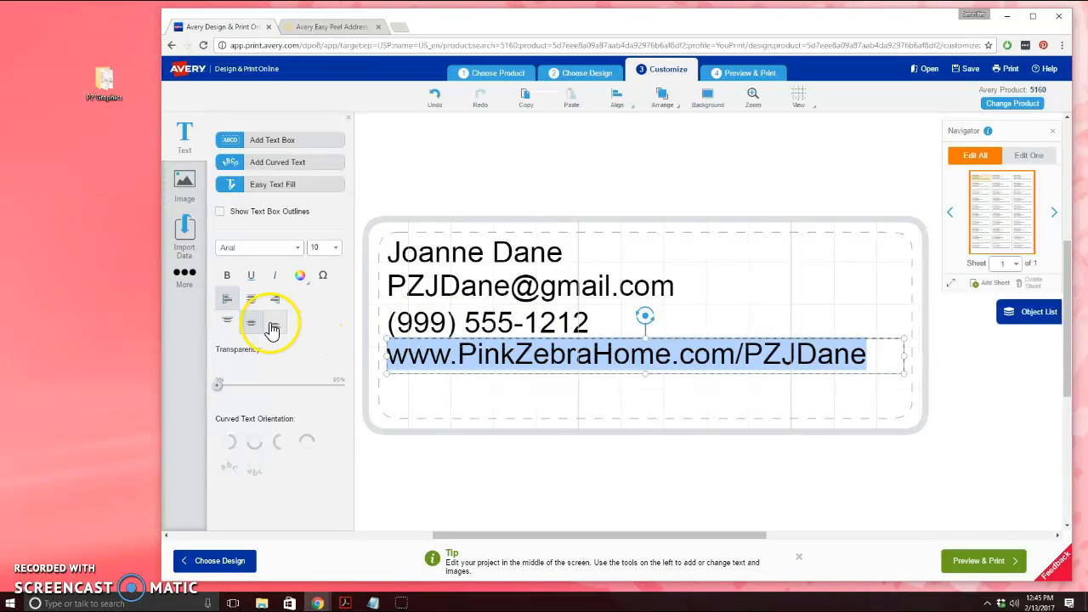
click(257, 301)
drag(687, 352, 677, 383)
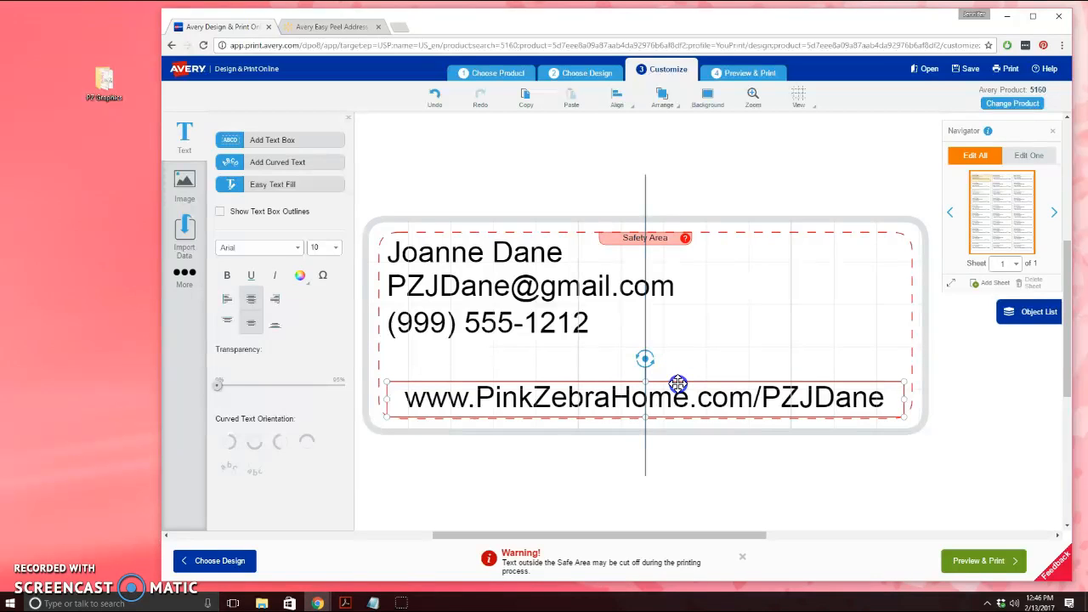
drag(677, 384, 684, 379)
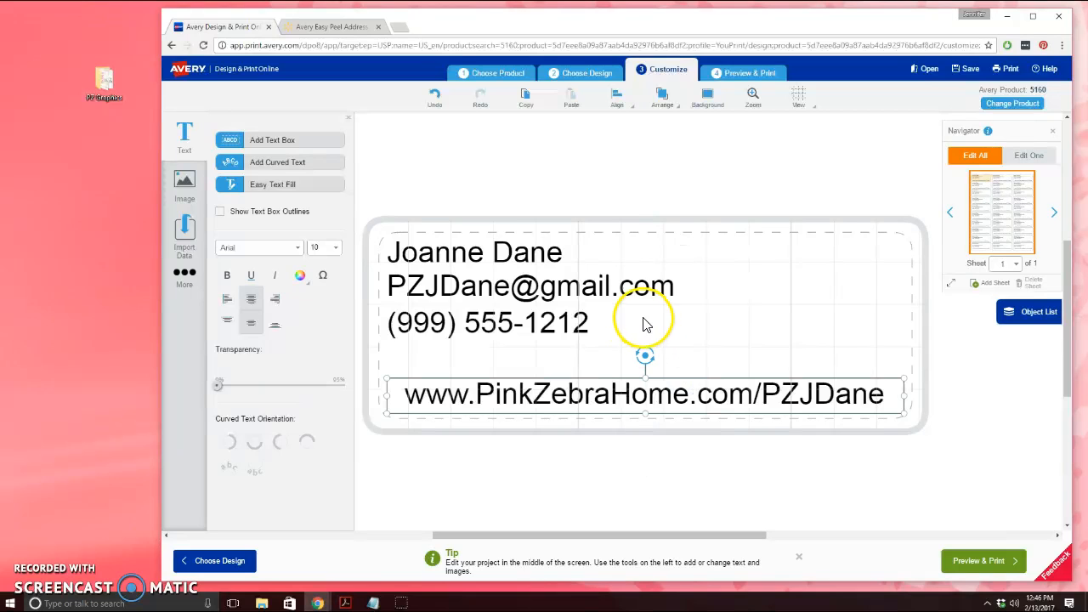
Right-align the phone number, e-mail and name lines
click(613, 319)
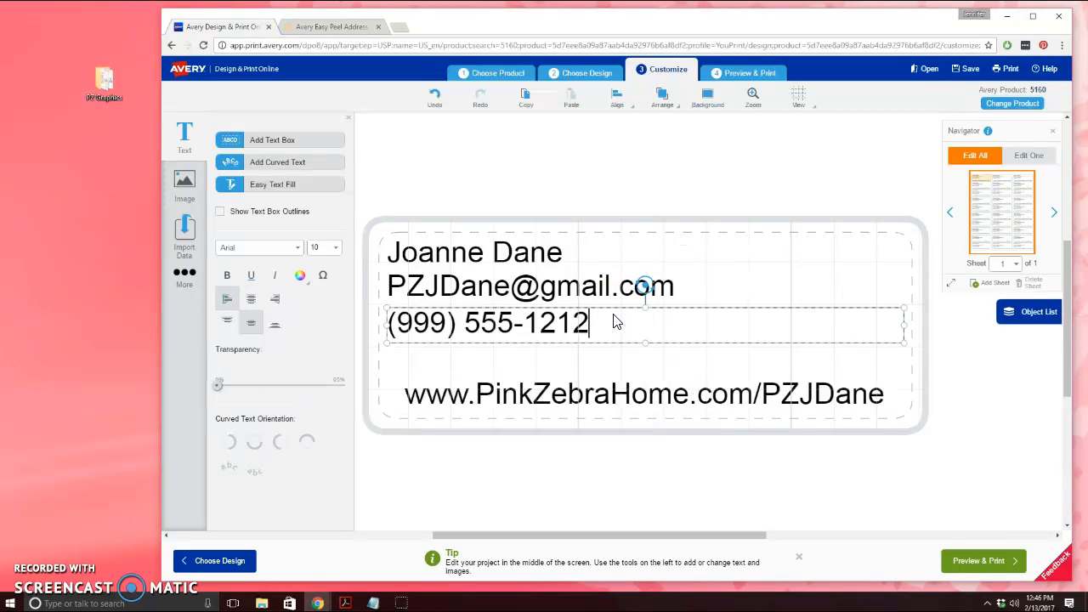
click(275, 299)
click(703, 293)
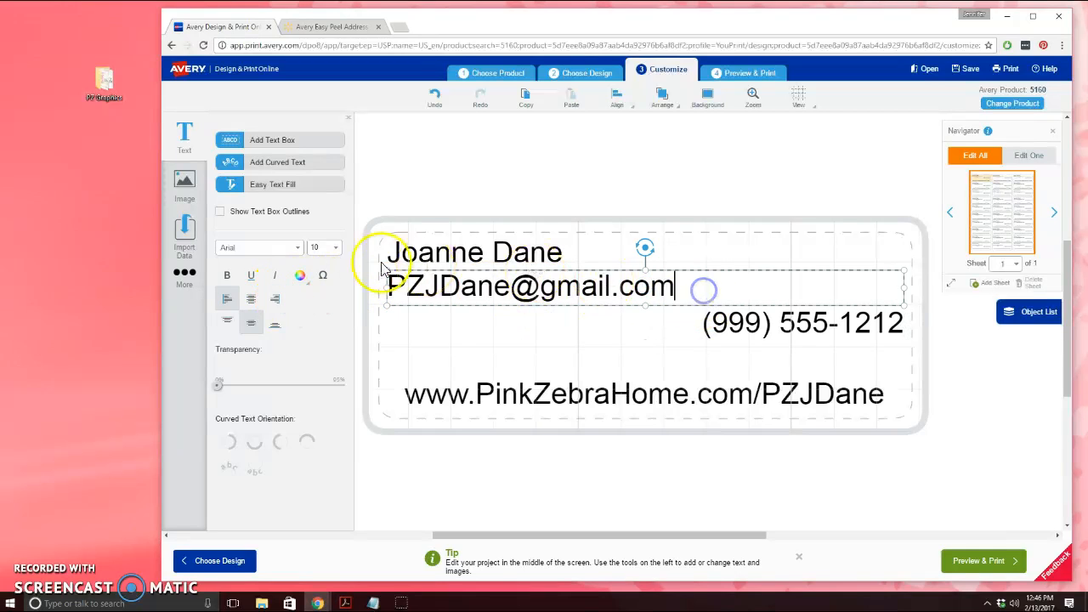
click(275, 298)
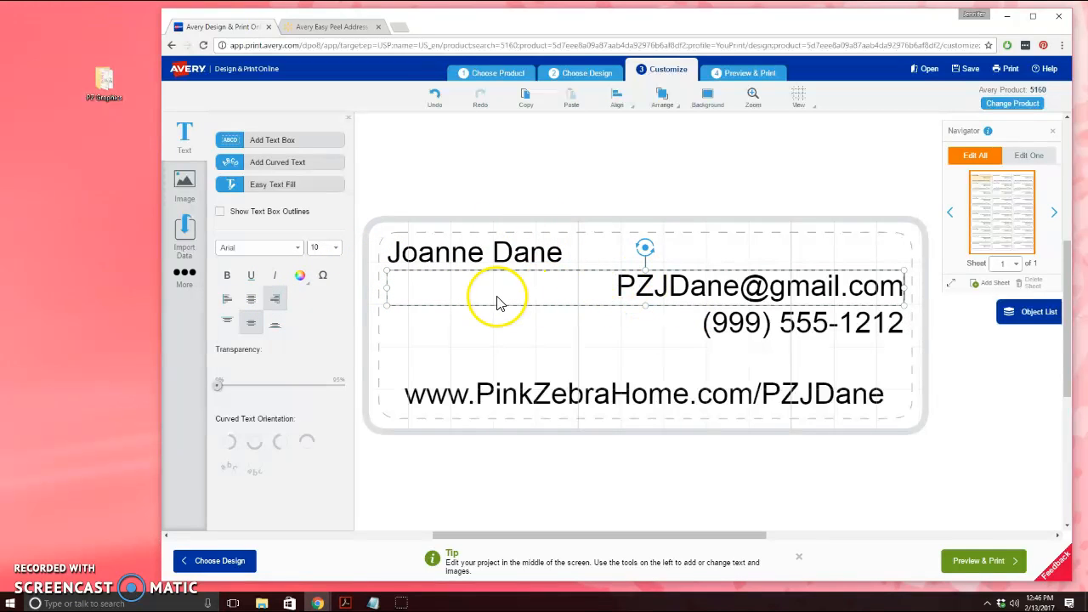
click(619, 250)
click(277, 299)
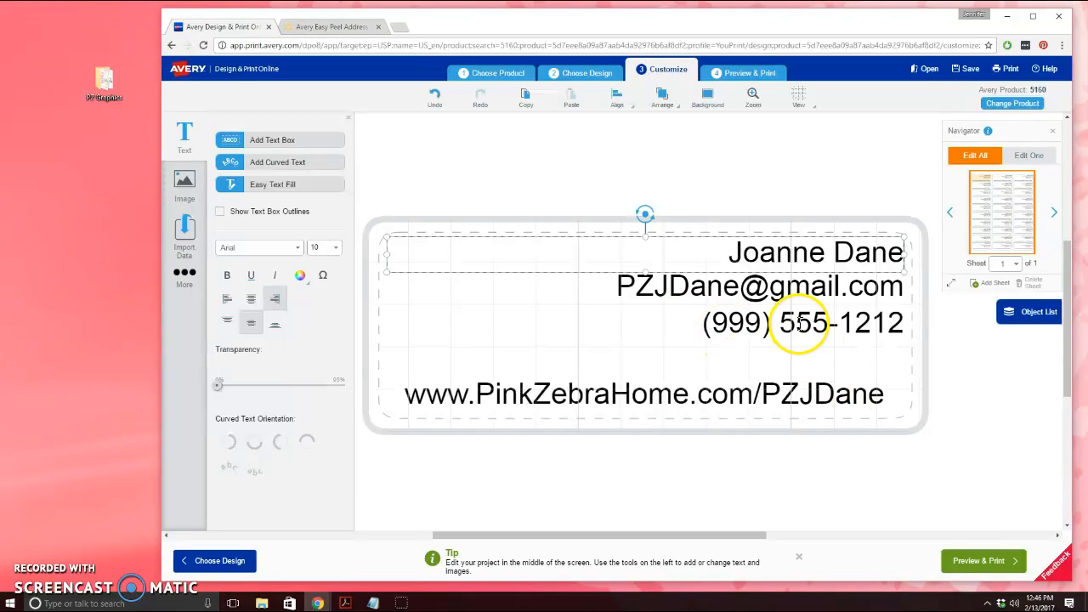
Swap the lines so the phone number sits under the name, above the e-mail
click(672, 334)
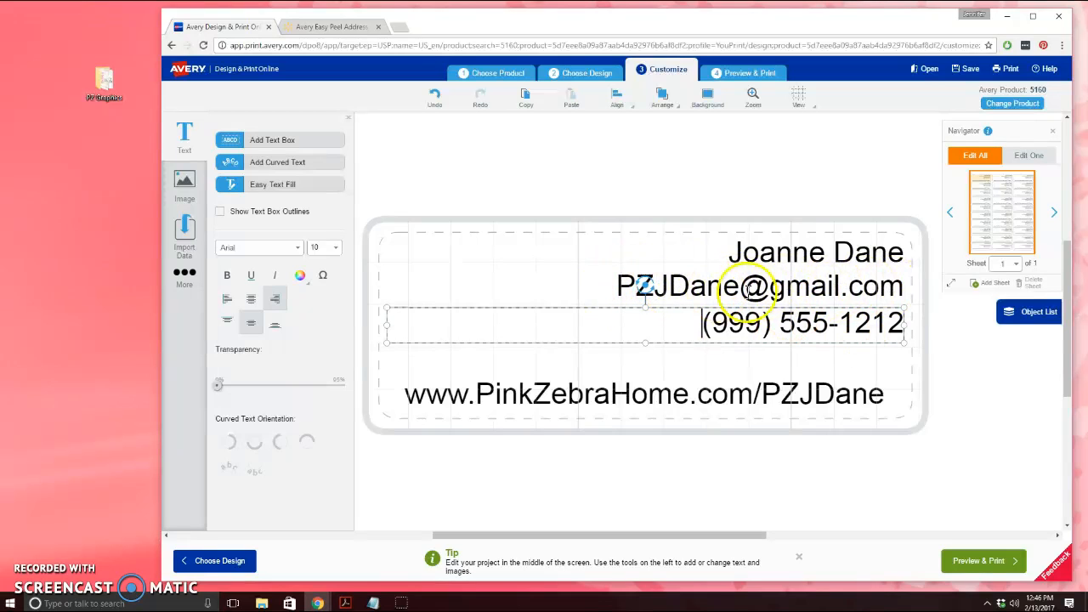
click(655, 263)
click(659, 283)
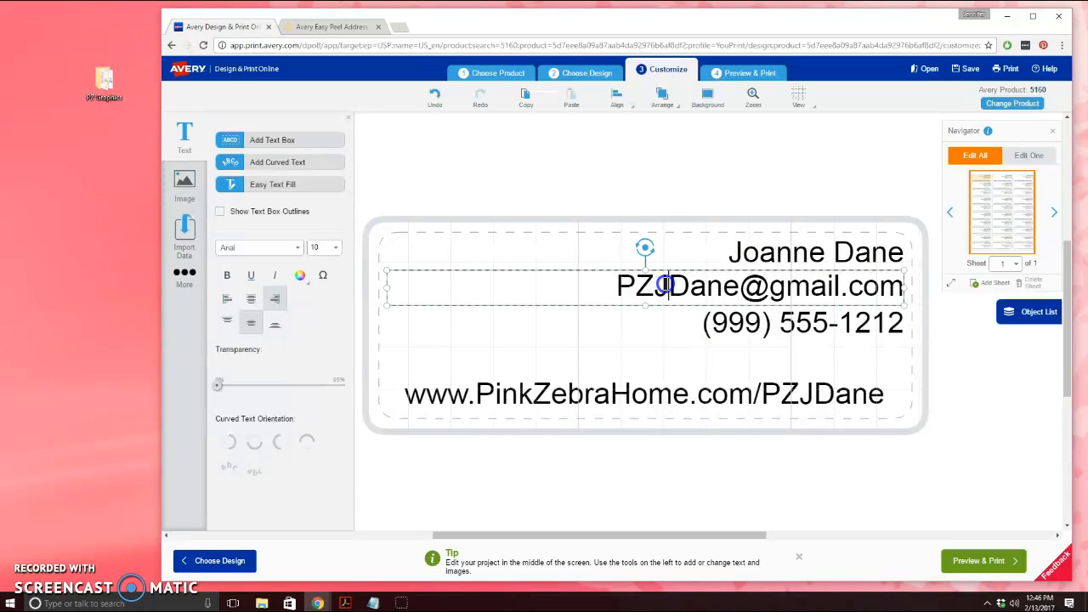
drag(701, 268, 693, 344)
click(694, 323)
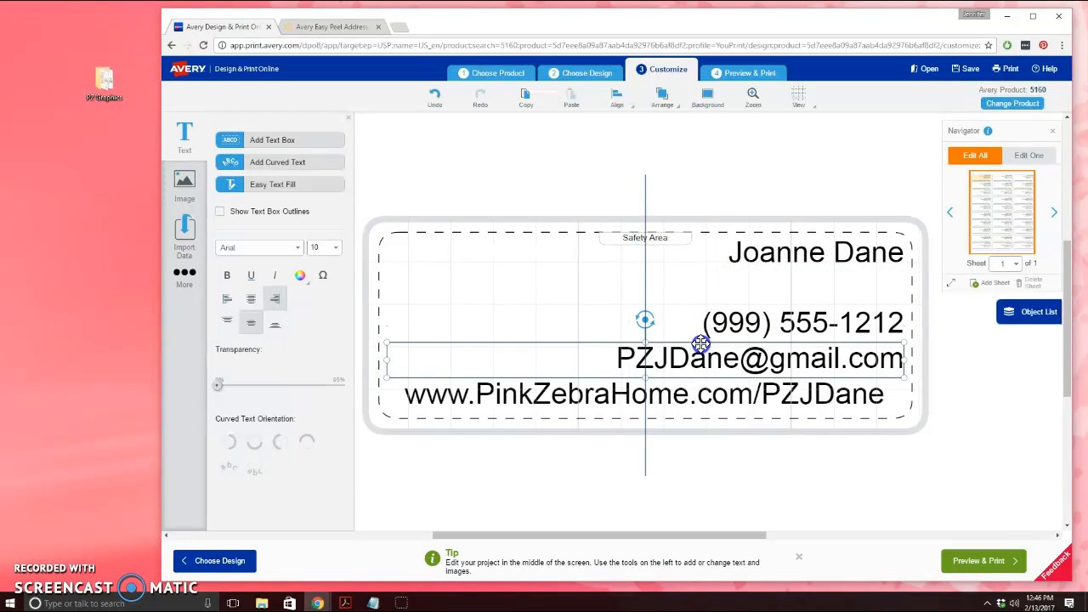
drag(734, 306, 723, 264)
click(712, 344)
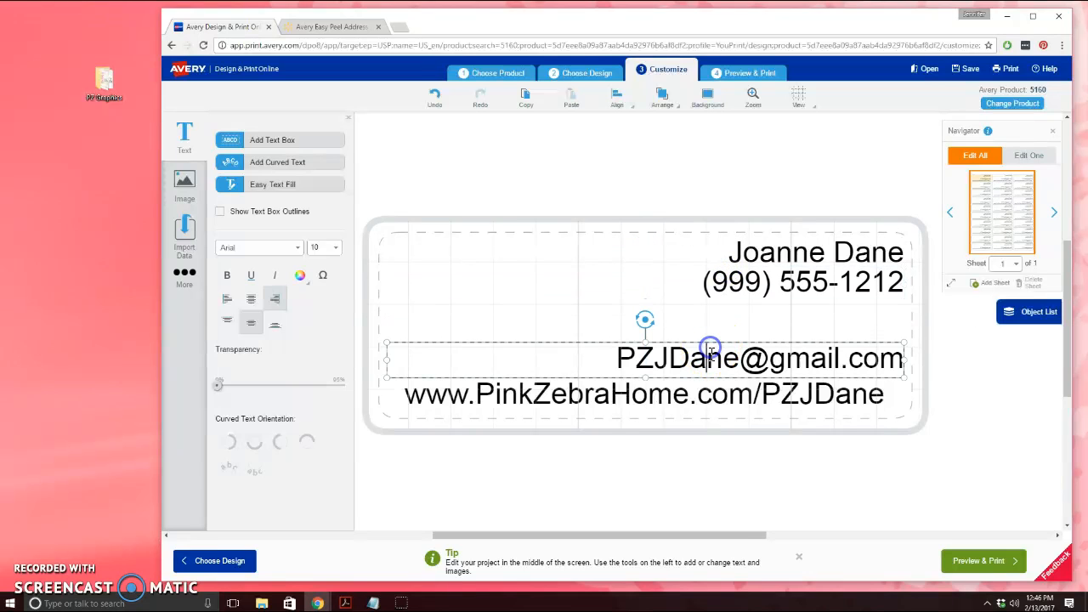
drag(714, 339, 718, 294)
click(1010, 409)
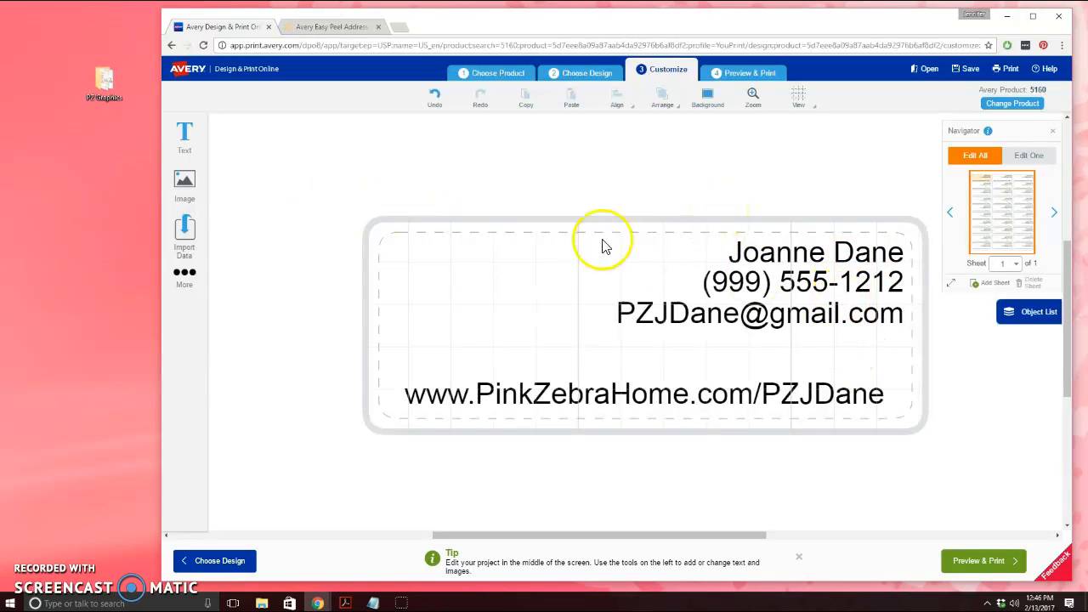
click(761, 251)
Change the name's font to Princess Sofia, after briefly trying Pacifico
click(735, 239)
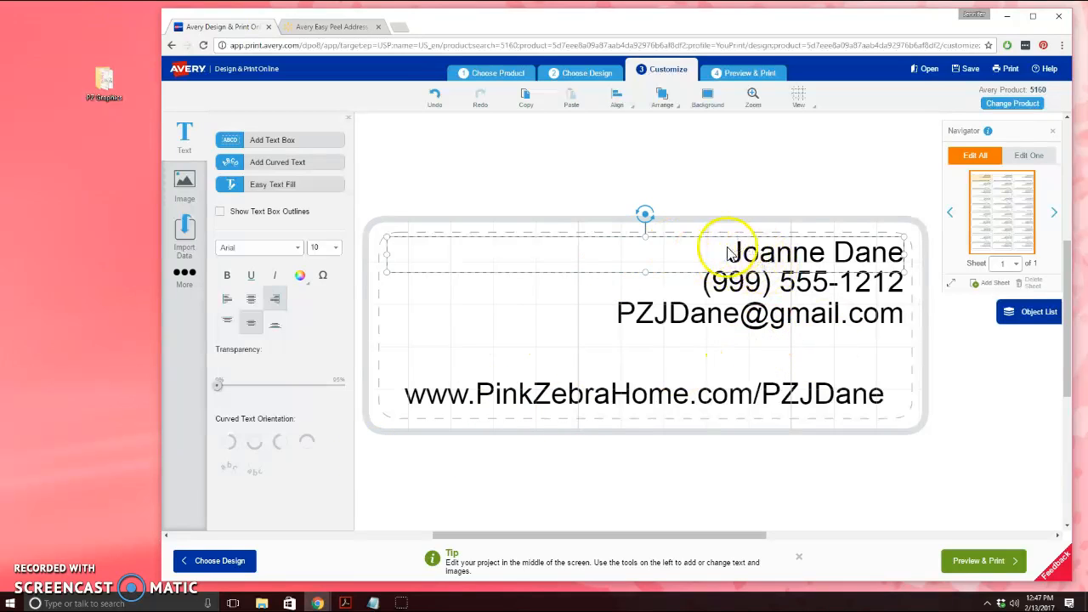
drag(736, 251, 903, 252)
click(692, 253)
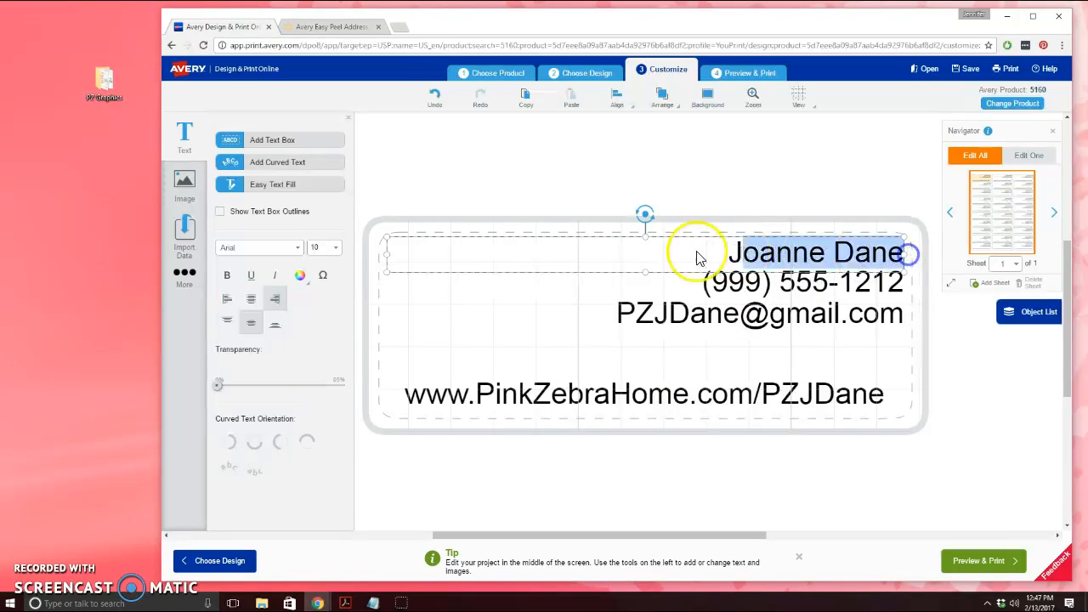
drag(717, 253, 916, 251)
click(299, 248)
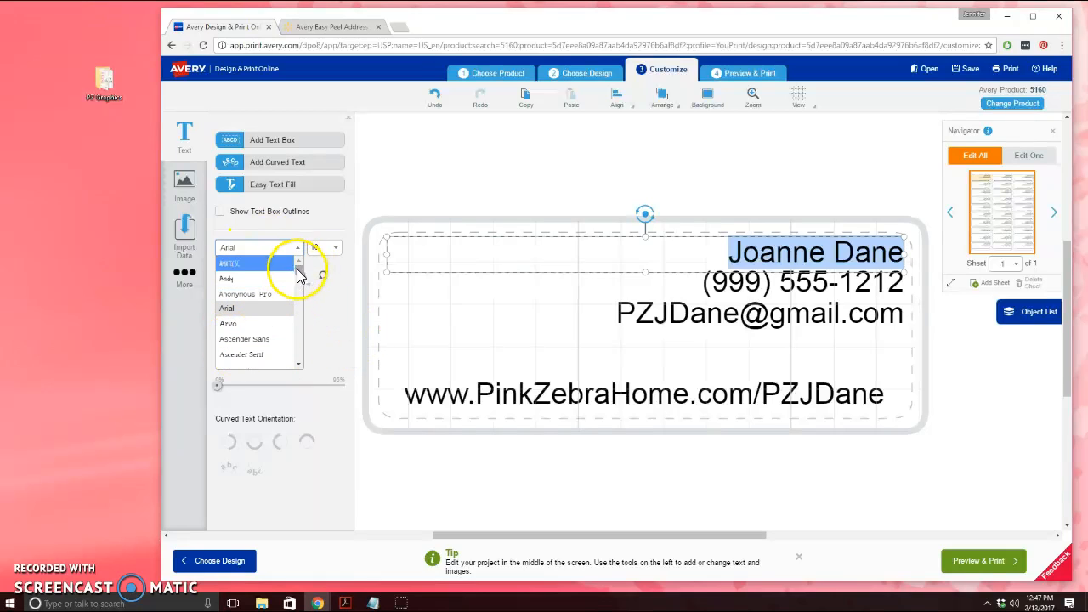
drag(297, 272, 295, 316)
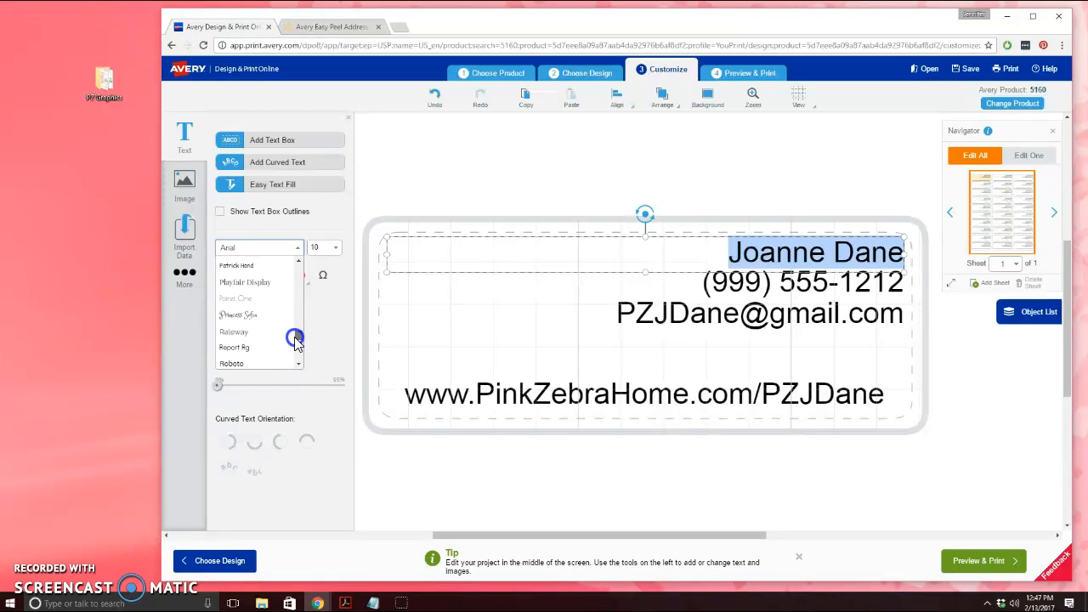
click(256, 293)
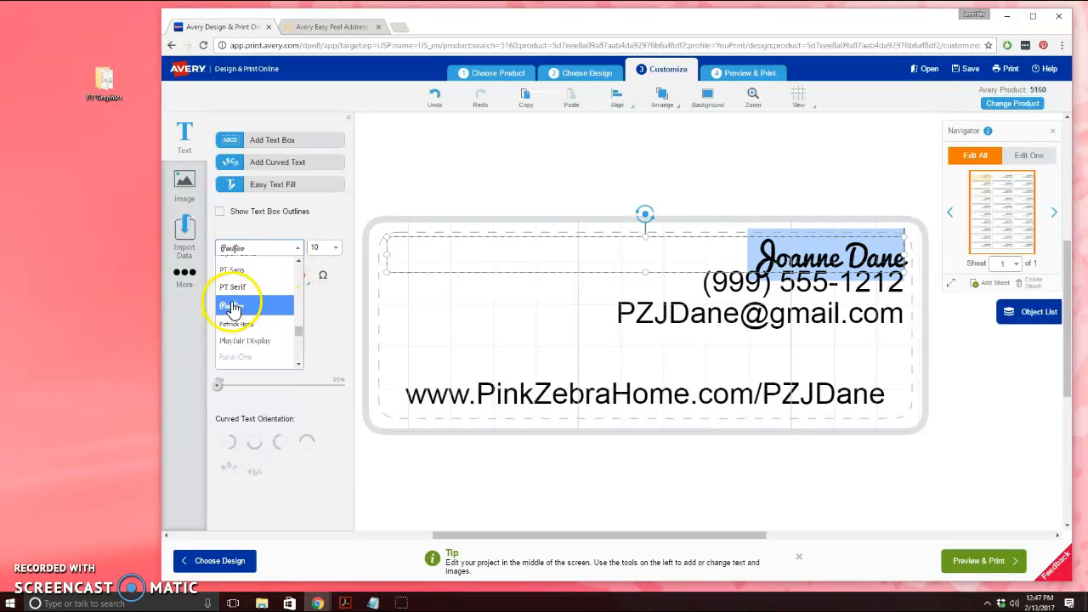
scroll(261, 316, down, 1)
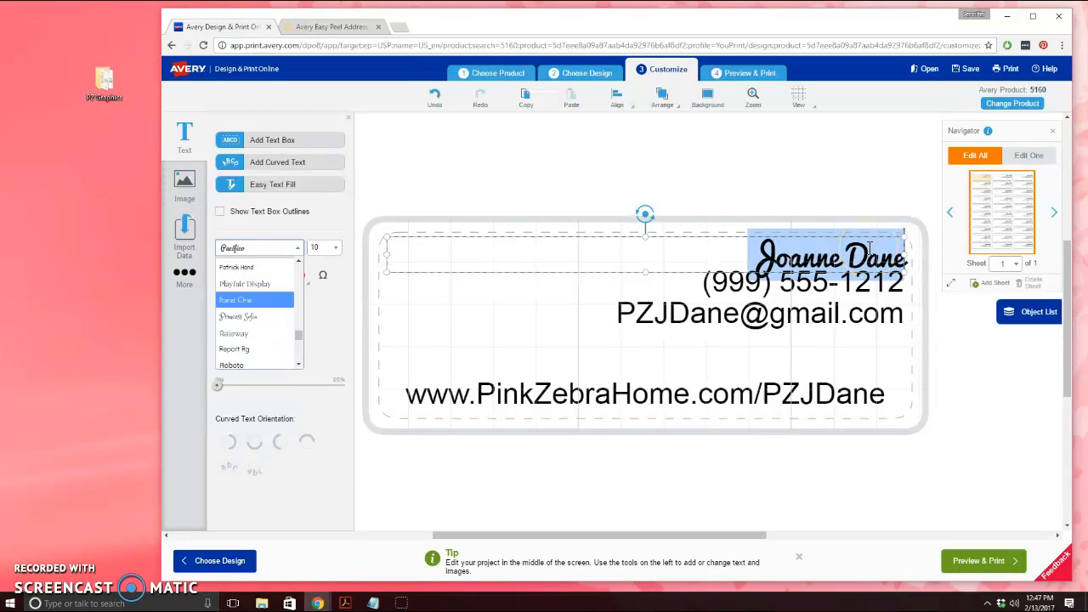
click(260, 316)
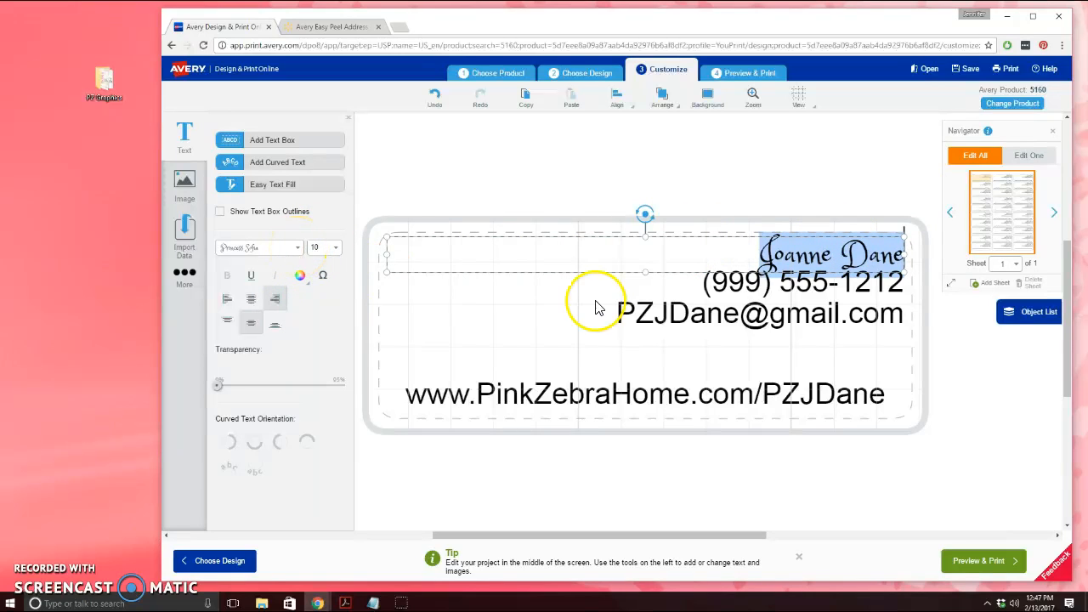
click(709, 311)
Move the e-mail and phone lines lower and resize the name's text box
drag(743, 297, 741, 341)
click(799, 289)
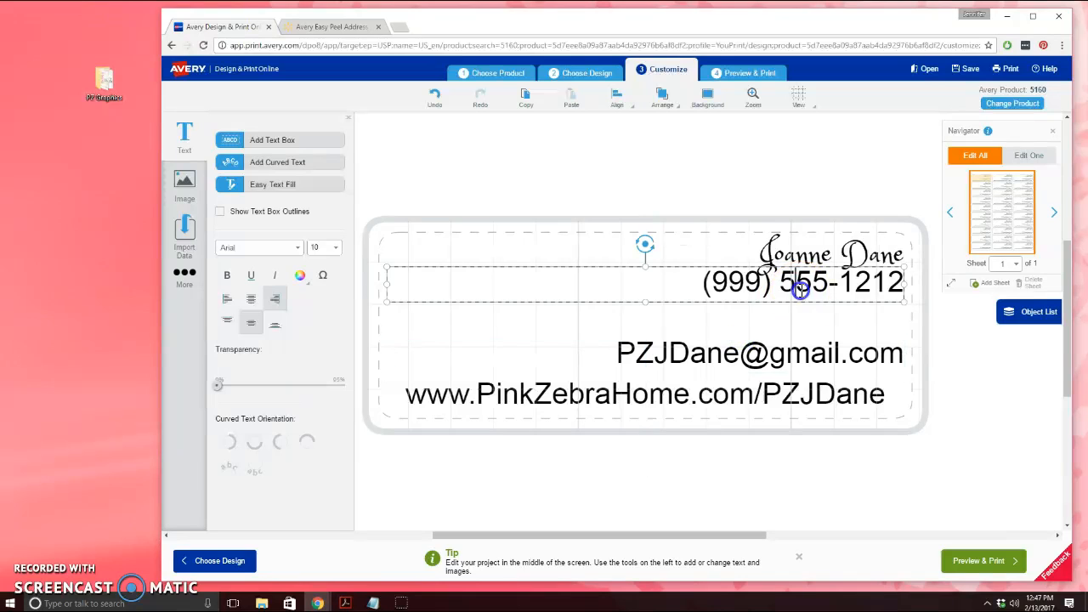
drag(741, 262, 739, 311)
click(799, 261)
drag(644, 273, 647, 293)
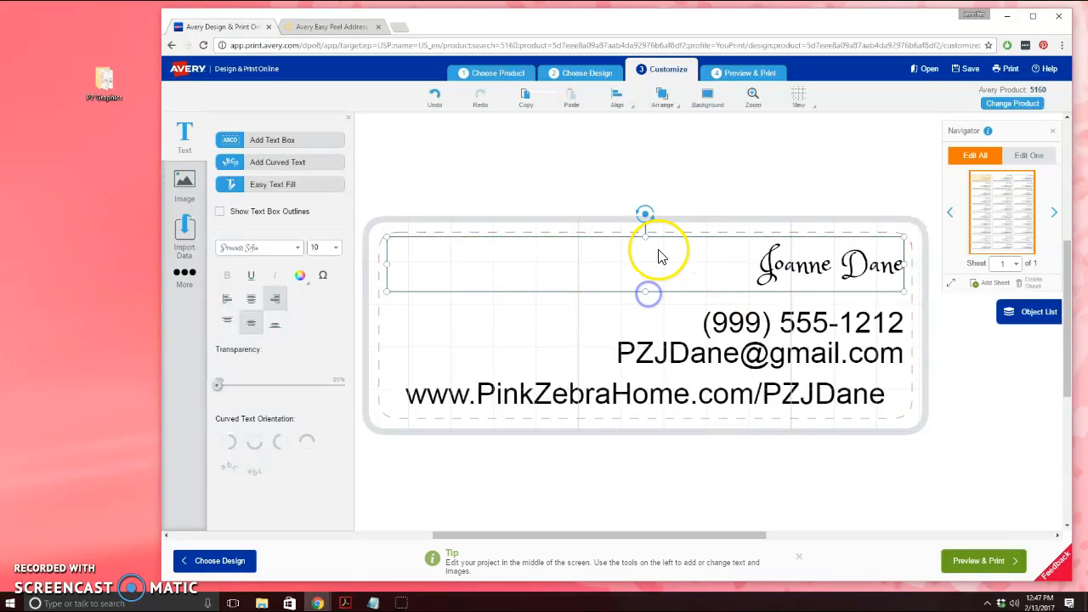
drag(644, 235, 644, 243)
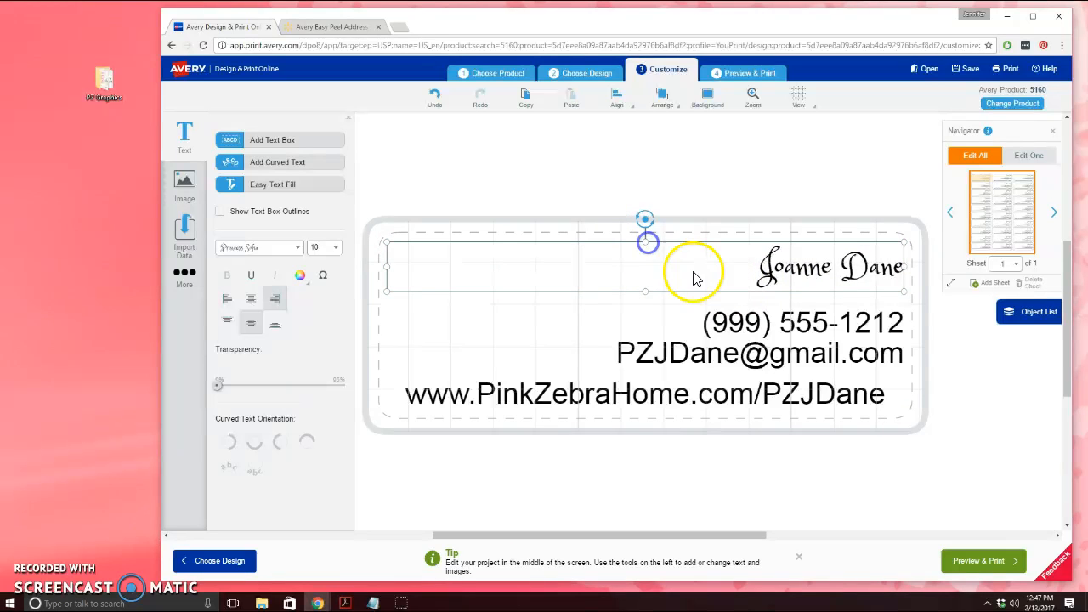
Set the name to font size 16 instead of 20, bottom-aligned in its box
drag(935, 266, 376, 280)
click(335, 248)
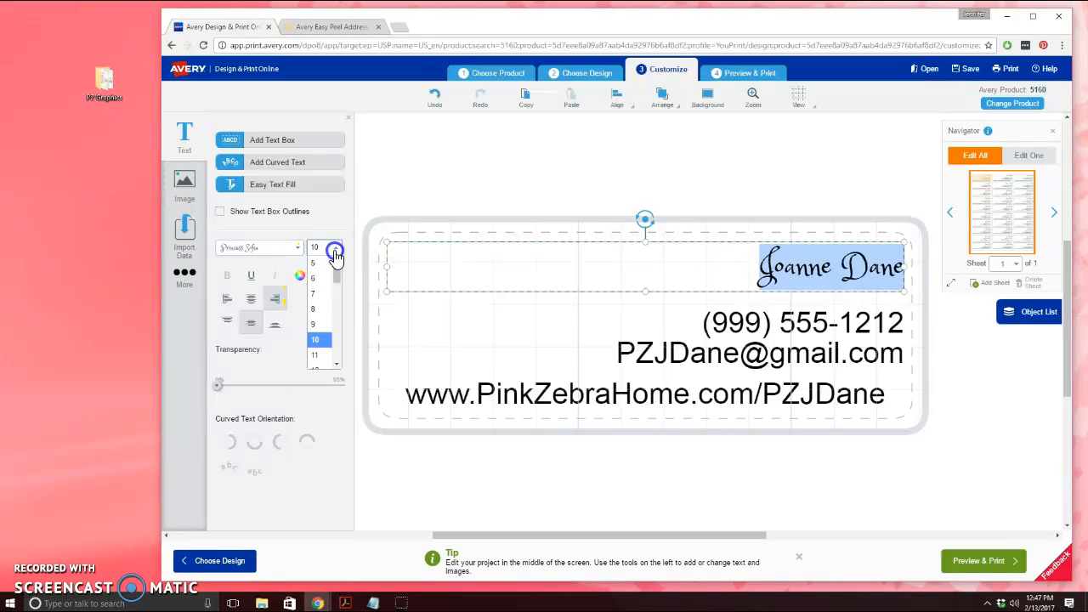
click(318, 303)
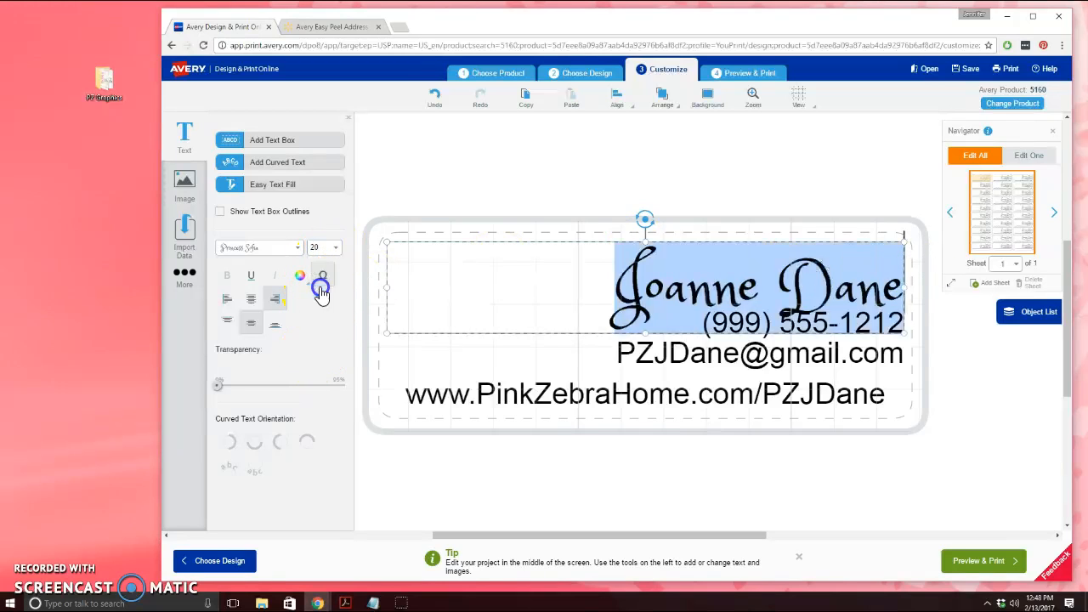
click(335, 248)
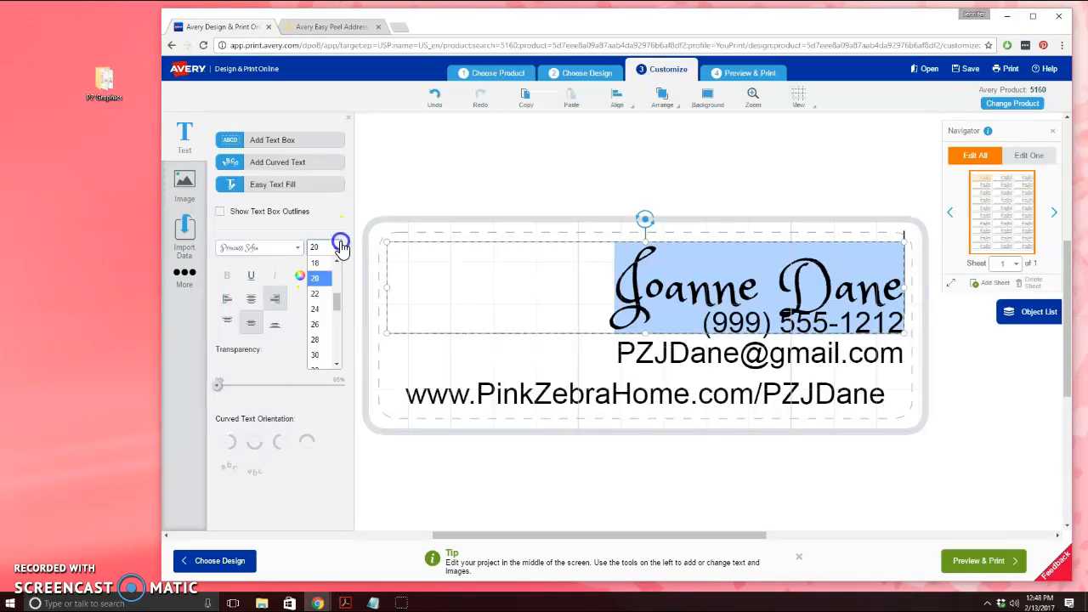
scroll(331, 285, up, 2)
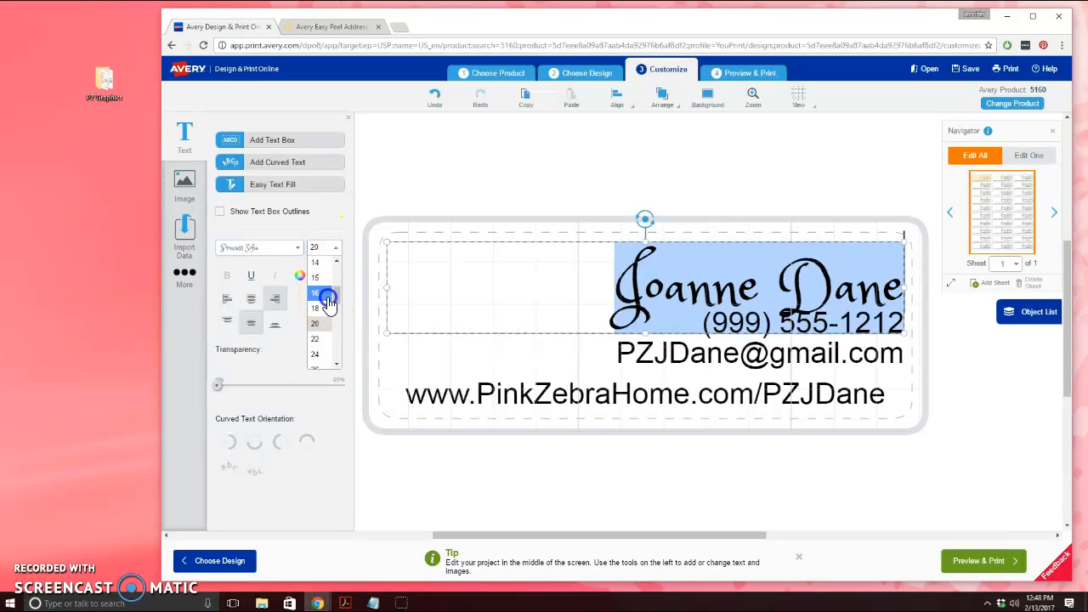
click(331, 295)
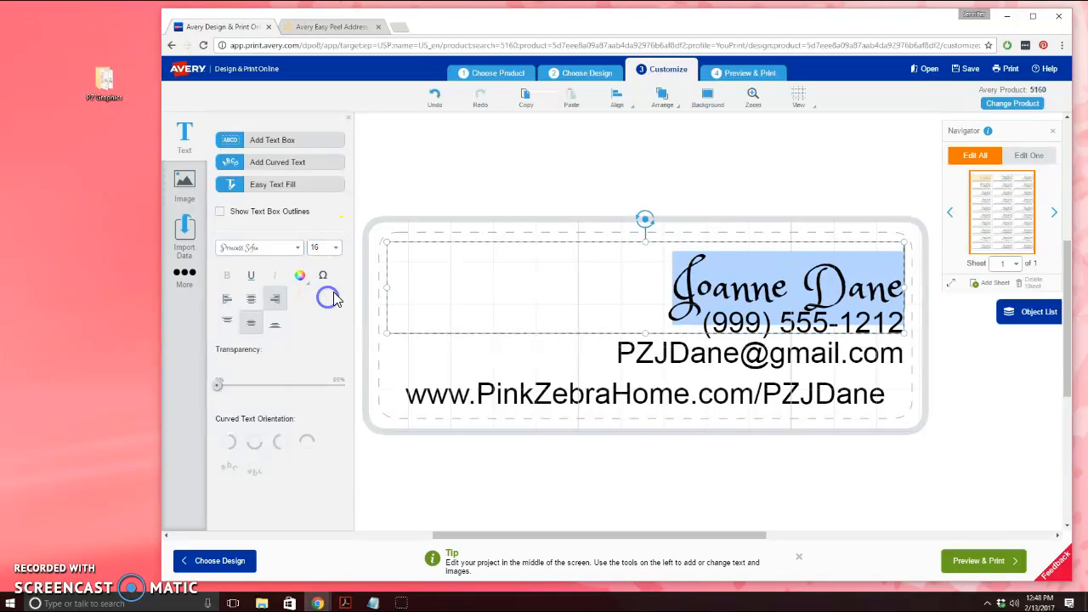
click(276, 328)
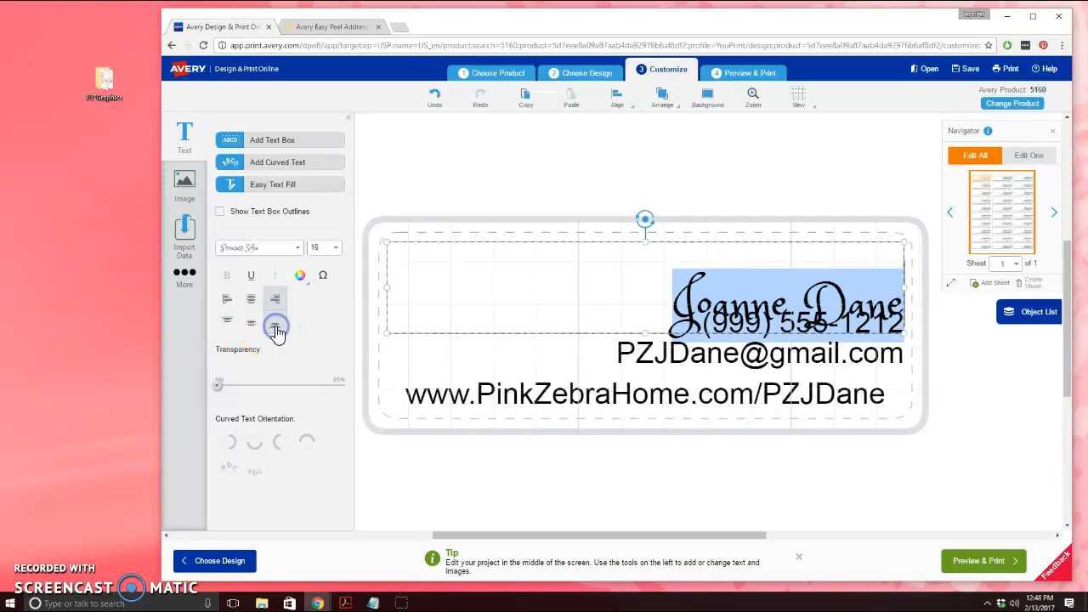
click(597, 206)
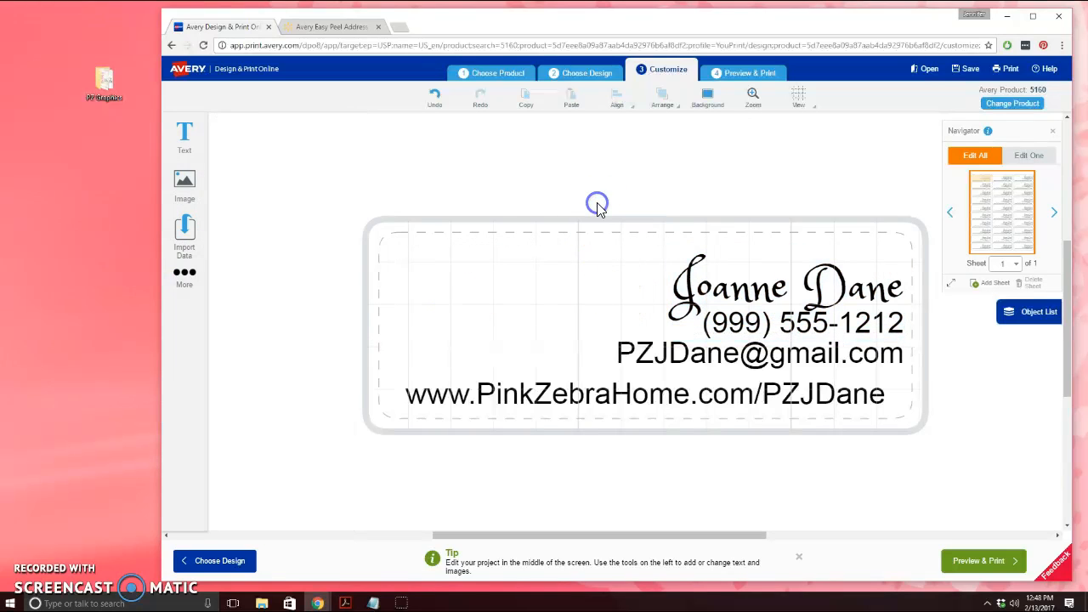
click(806, 308)
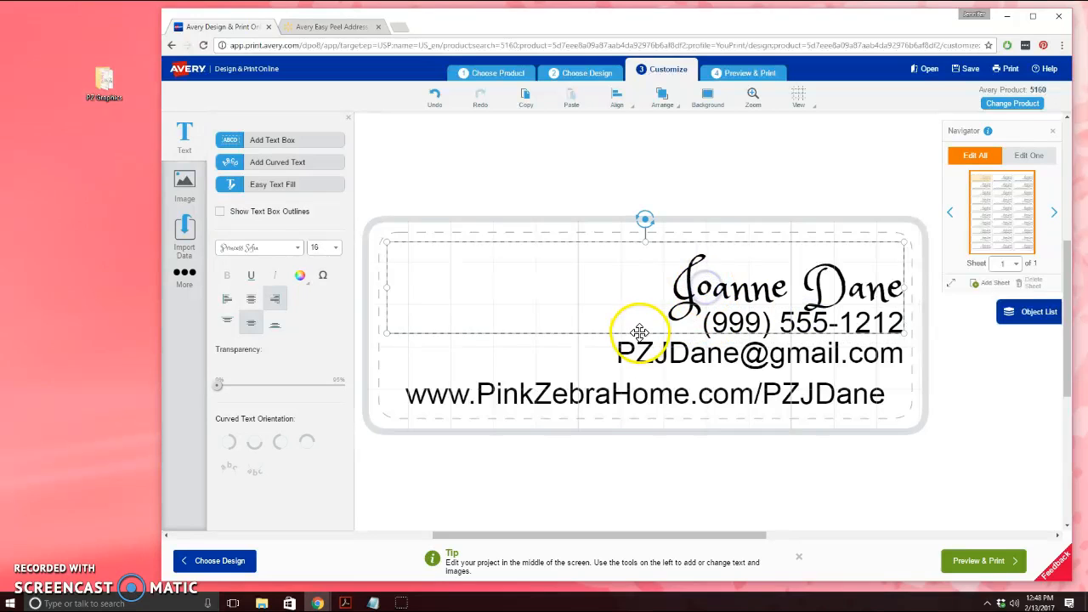
Lower the name box and try Raleway, then another script font on the name
drag(645, 333, 624, 328)
drag(676, 272, 976, 287)
click(298, 247)
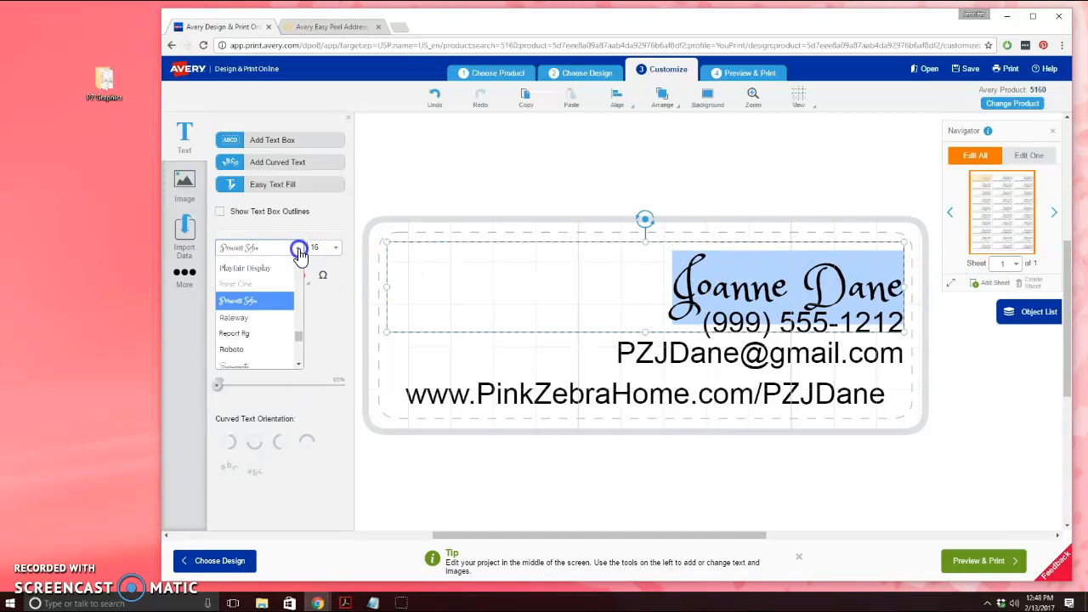
click(255, 323)
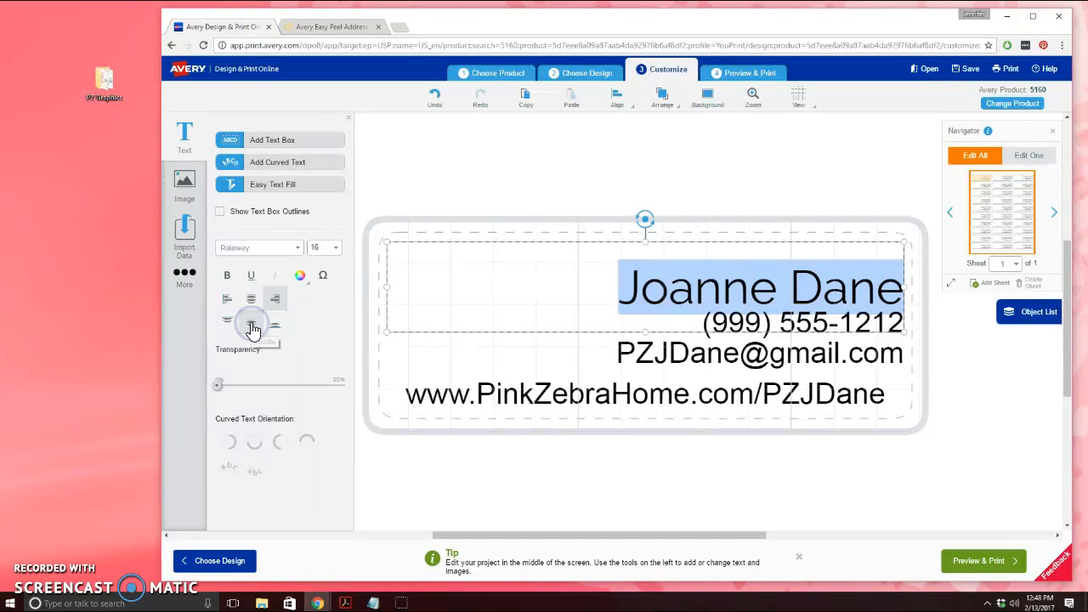
click(296, 248)
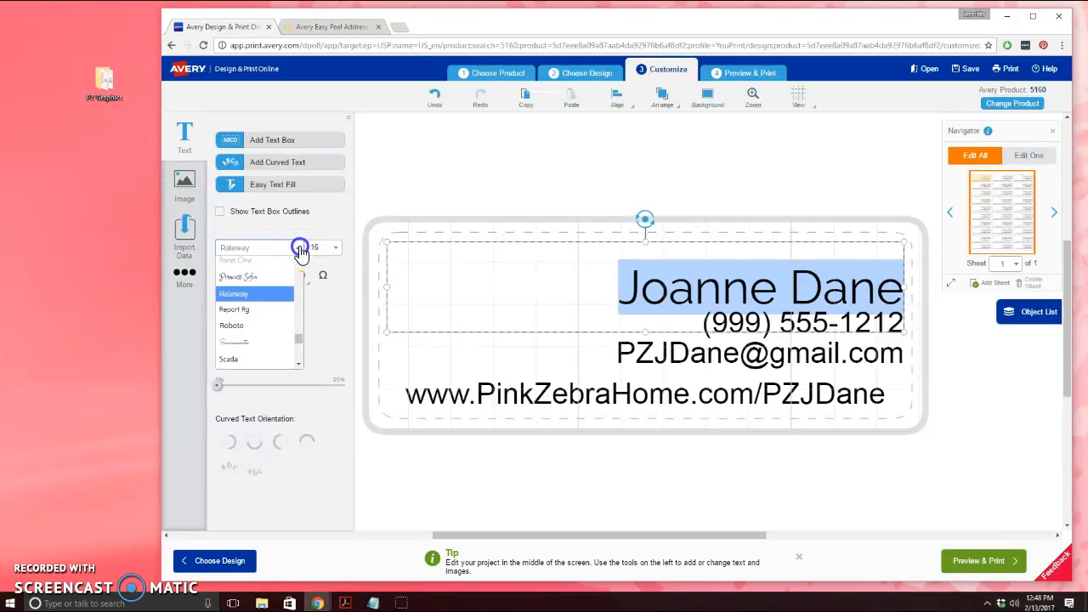
click(276, 344)
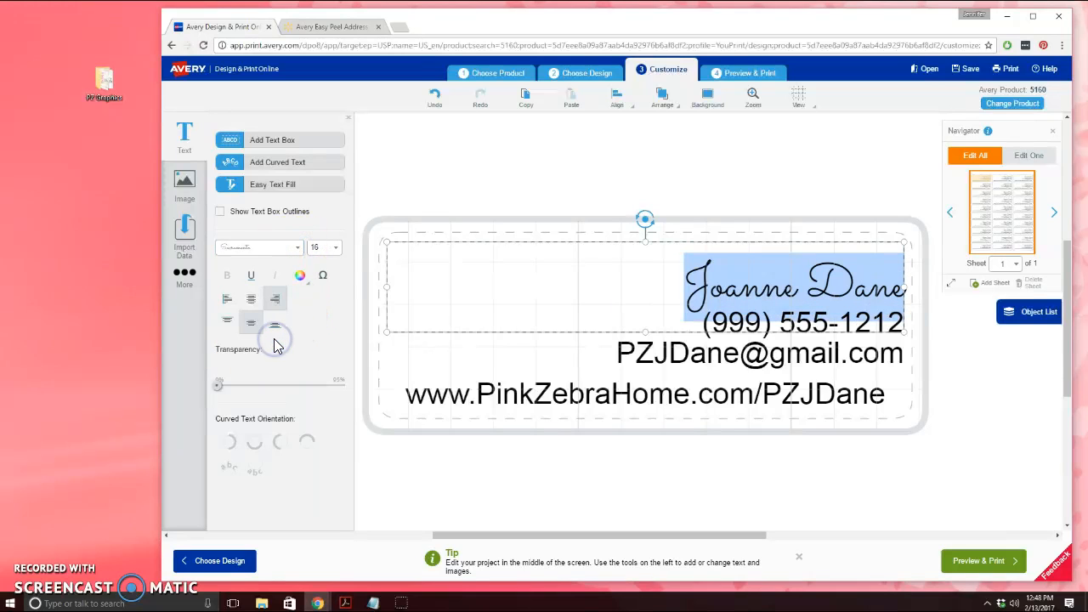
Settle on a rounded, loopy script font for the name and preview the label
click(296, 247)
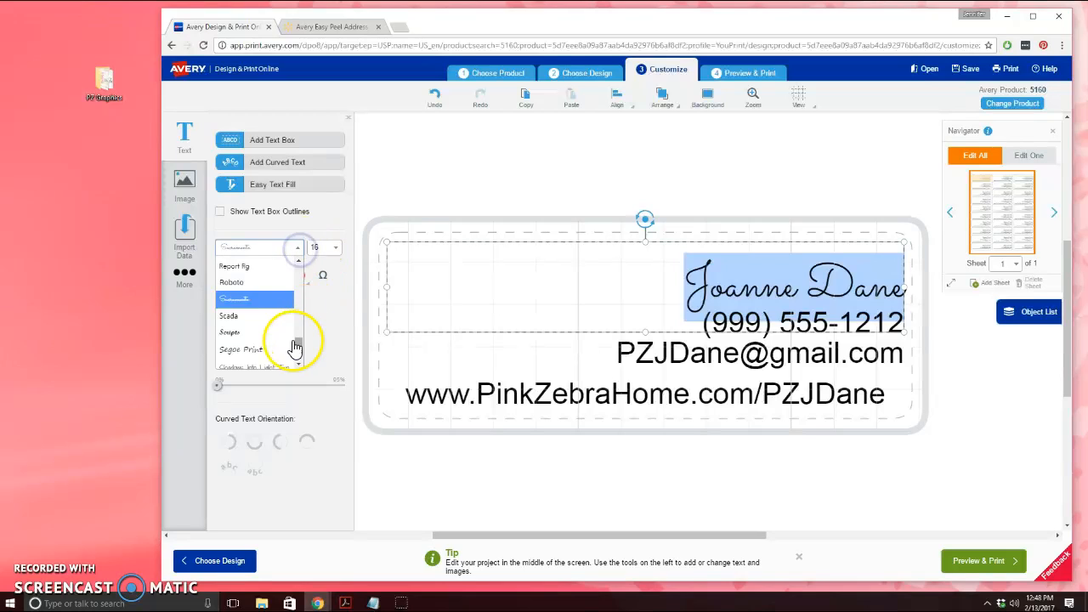
drag(295, 347, 294, 349)
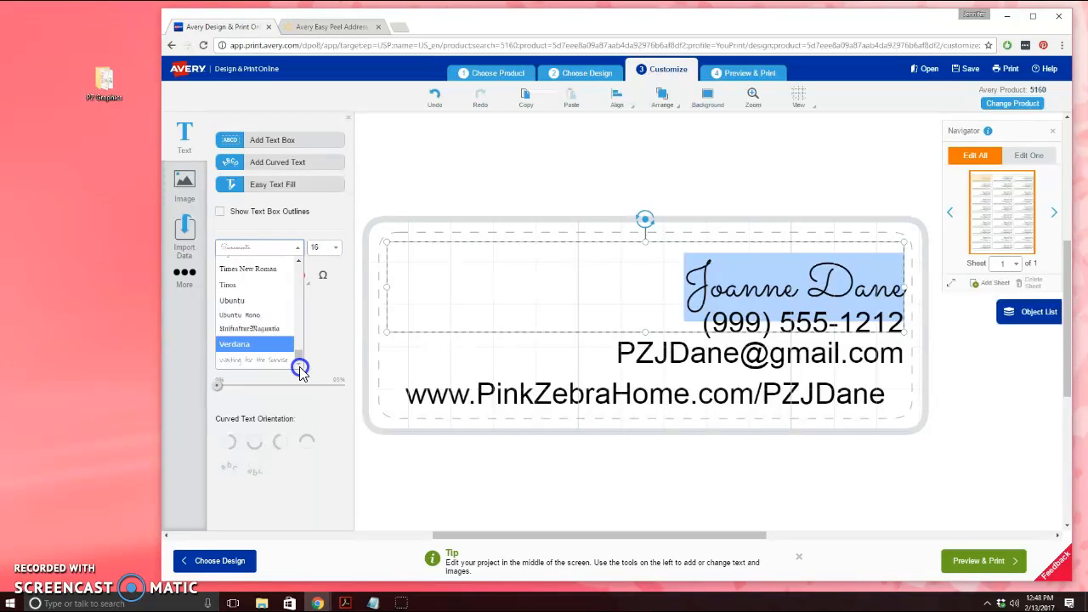
drag(306, 364, 307, 298)
click(273, 294)
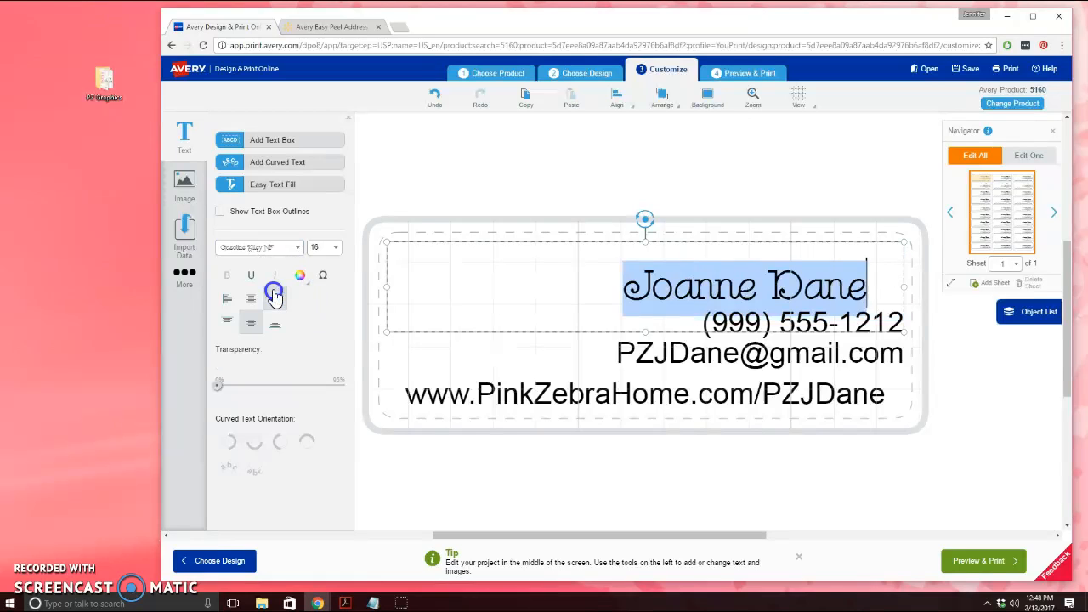
click(716, 151)
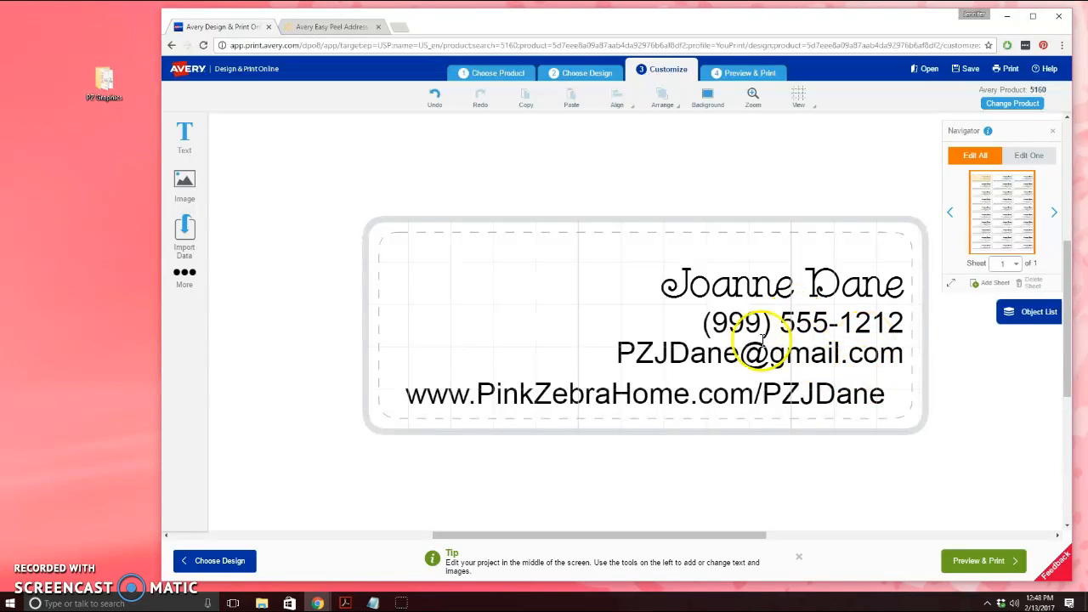
click(702, 336)
Set the phone number line in Endurance Pro Light
drag(698, 323, 899, 328)
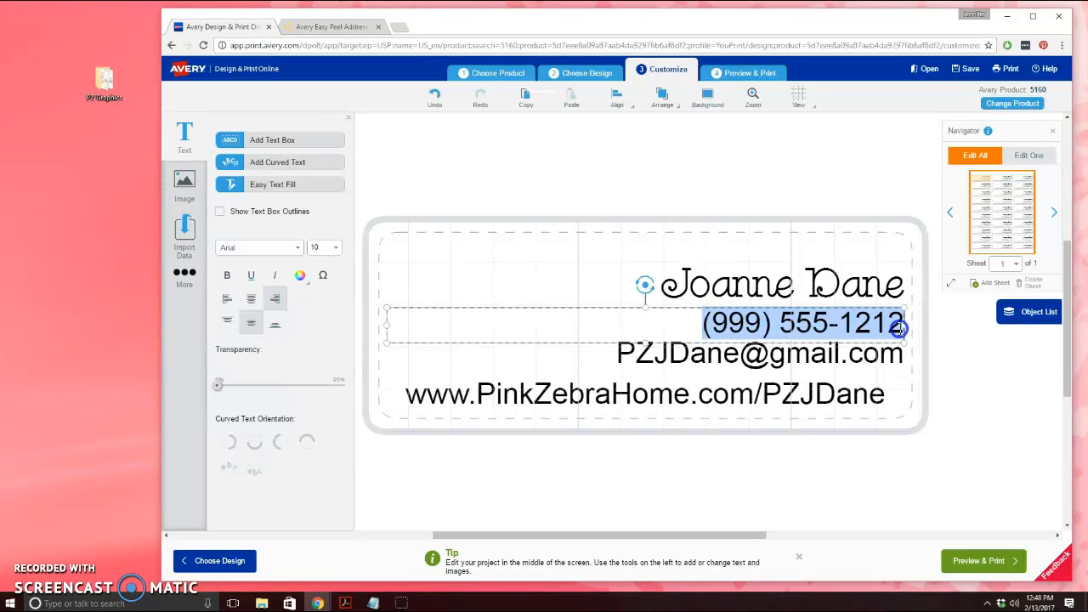
click(300, 249)
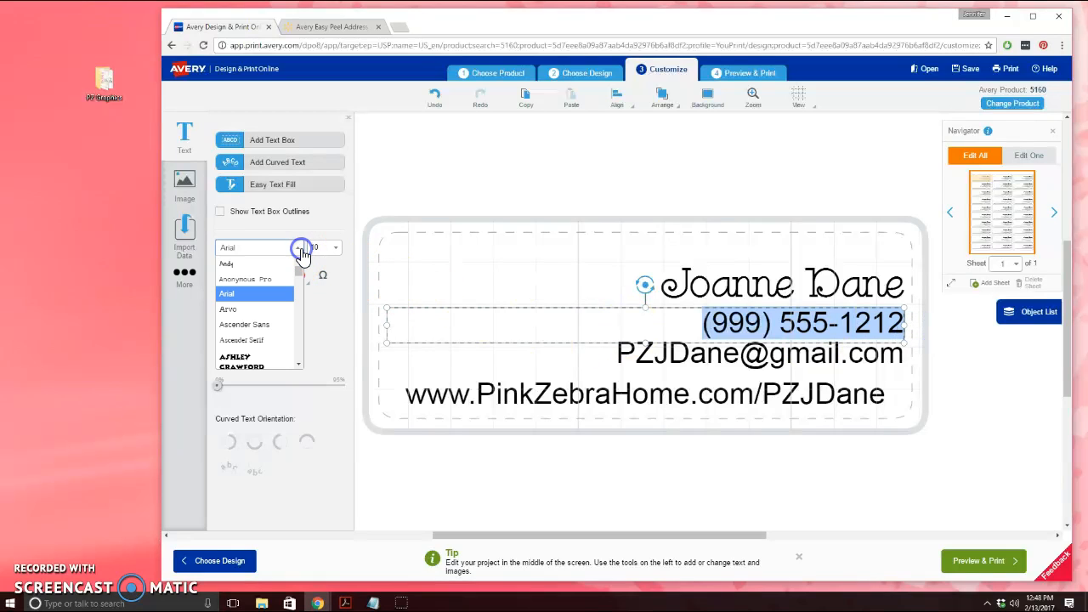
scroll(277, 308, down, 5)
scroll(277, 311, down, 2)
scroll(277, 312, down, 2)
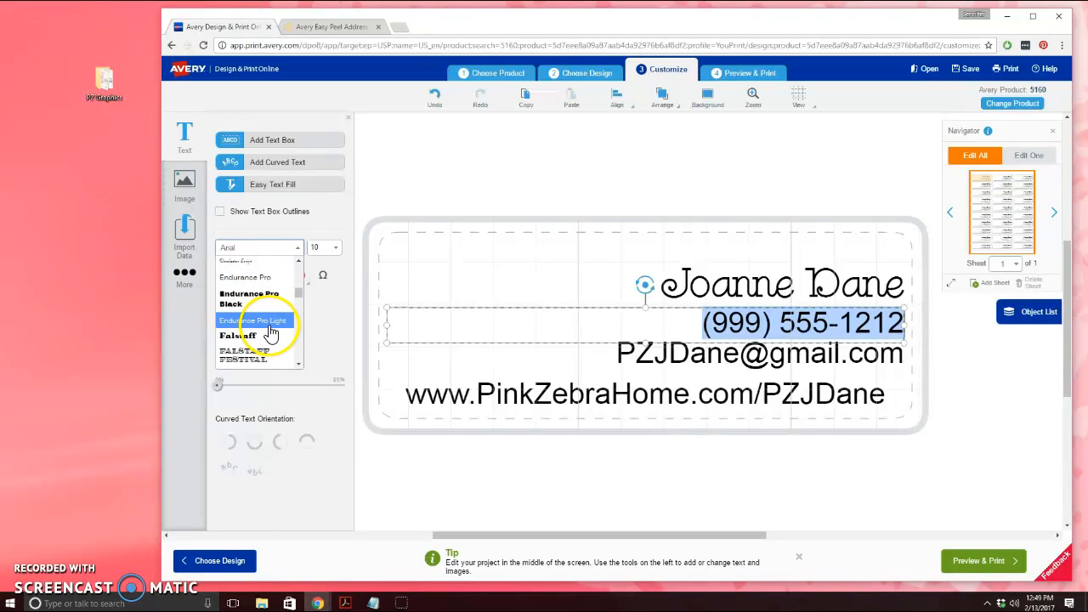
click(270, 323)
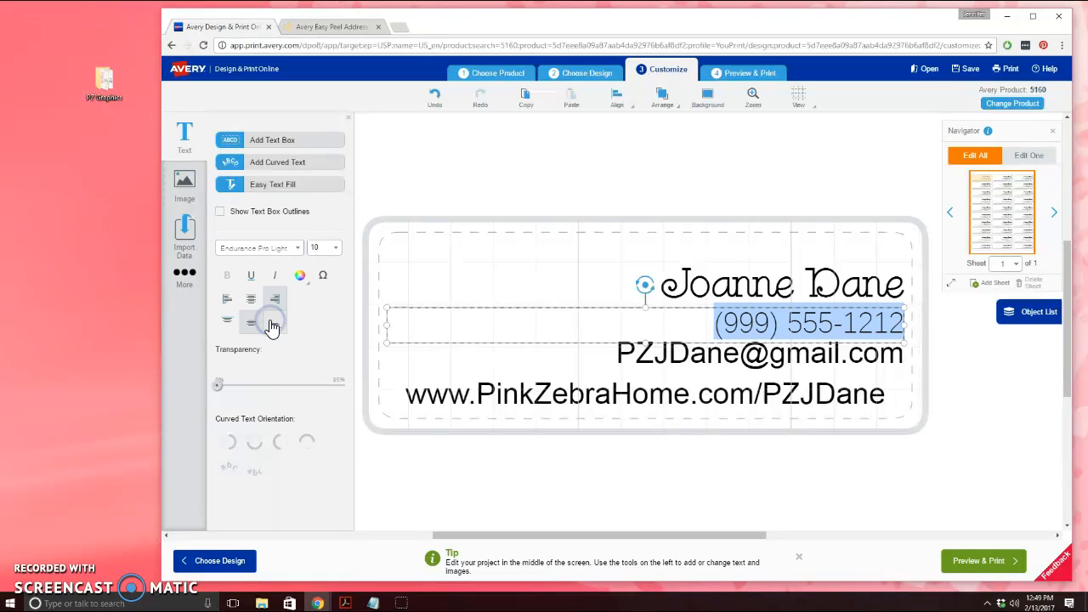
Set the e-mail line in Endurance Pro Light
click(694, 358)
drag(621, 357, 902, 363)
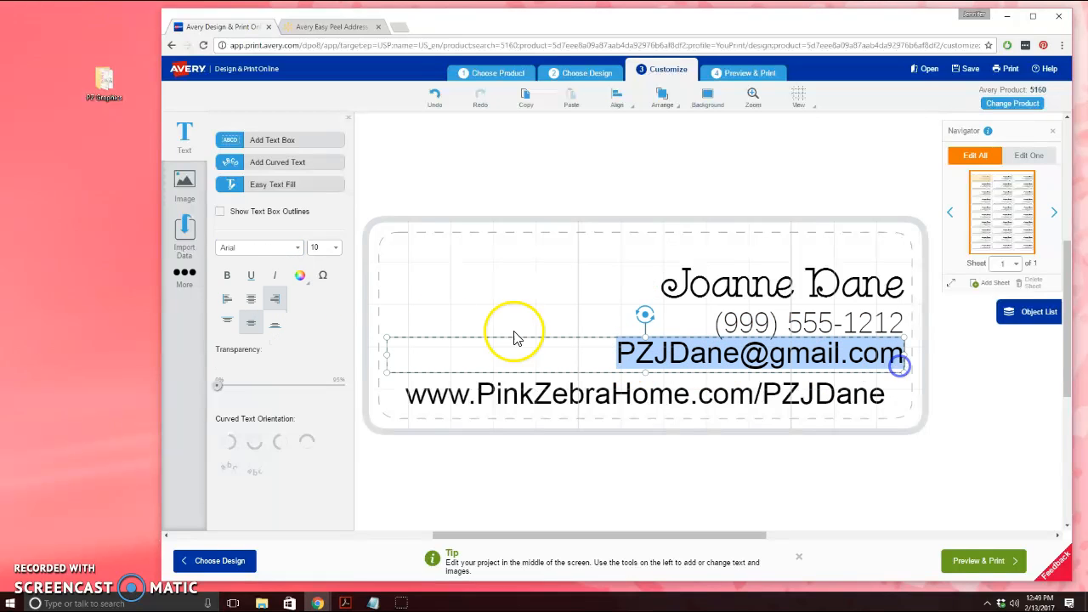
click(297, 248)
mouse_move(299, 270)
mouse_down()
mouse_move(299, 299)
mouse_move(296, 287)
mouse_up()
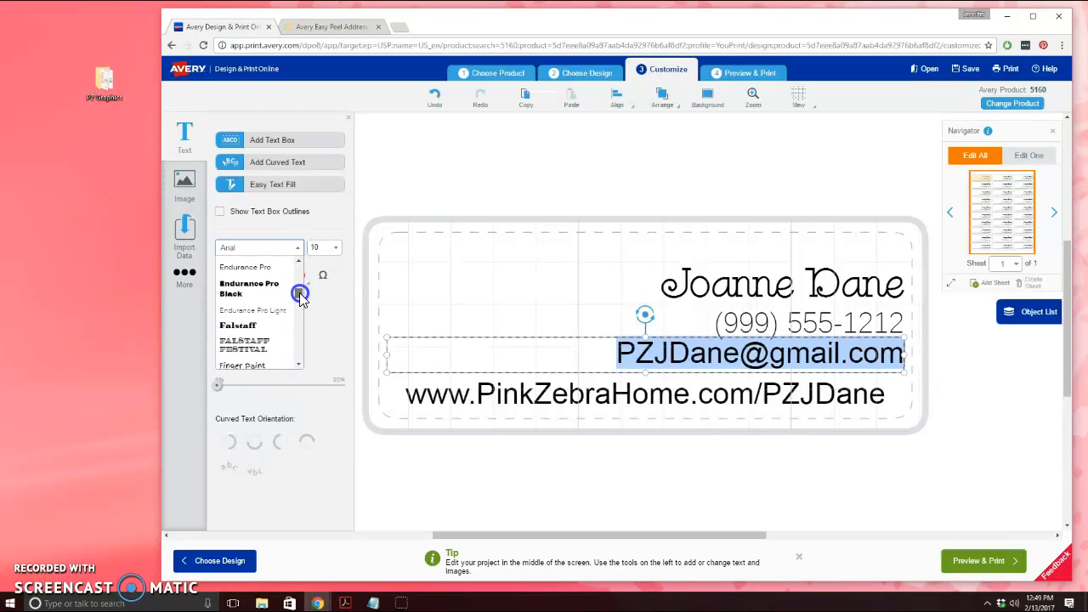
click(257, 308)
click(736, 353)
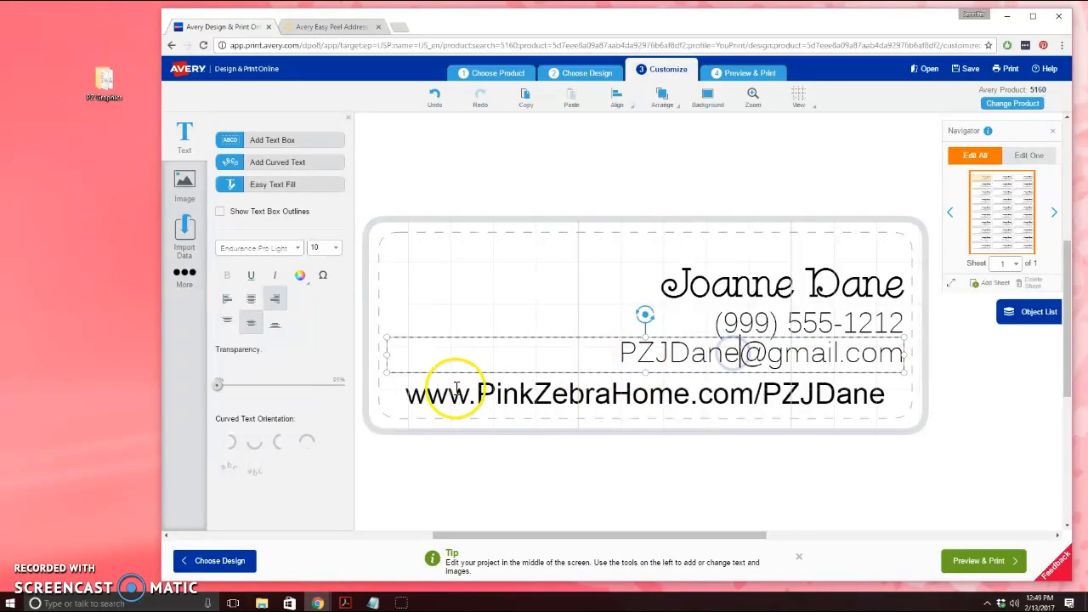
Select the whole website line and browse the font list for it
drag(401, 397, 903, 396)
click(305, 246)
scroll(272, 328, down, 2)
scroll(271, 340, down, 2)
scroll(271, 340, down, 2)
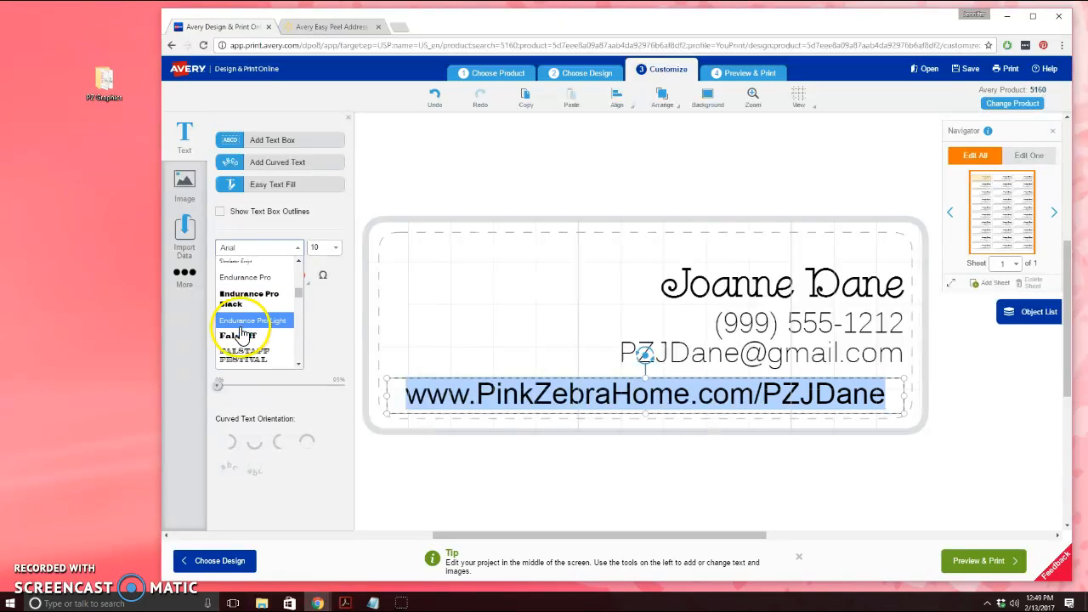
Set the web address line in Endurance Pro
click(244, 327)
click(297, 249)
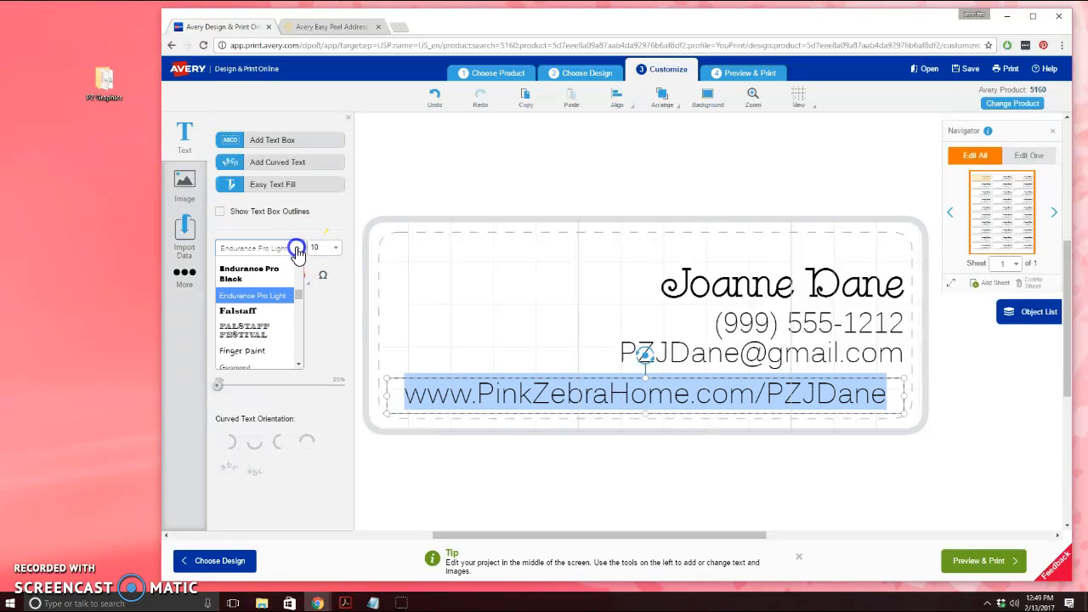
scroll(305, 263, up, 2)
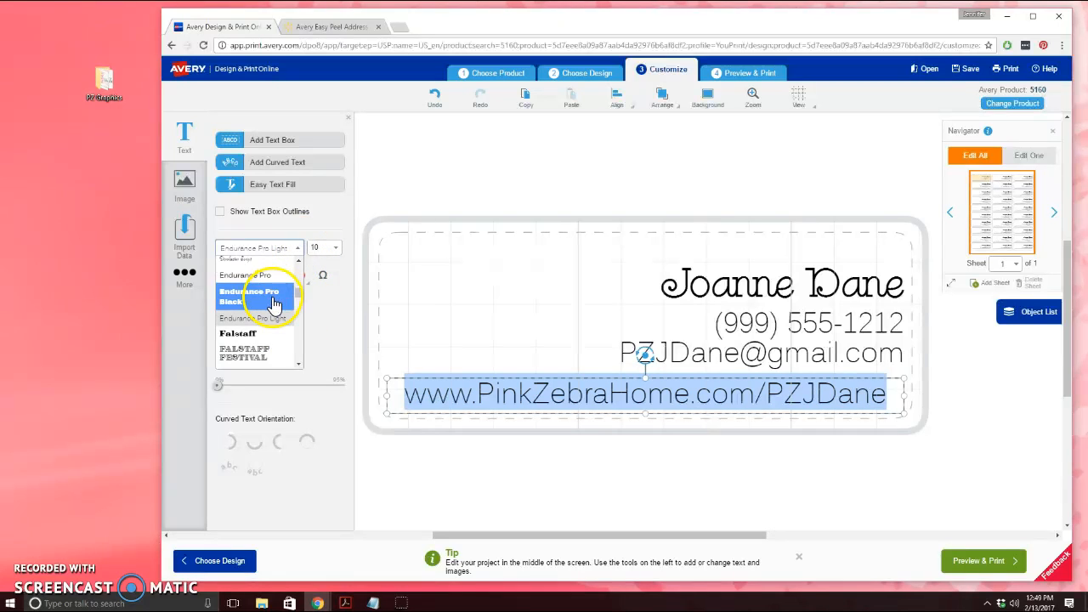
click(274, 277)
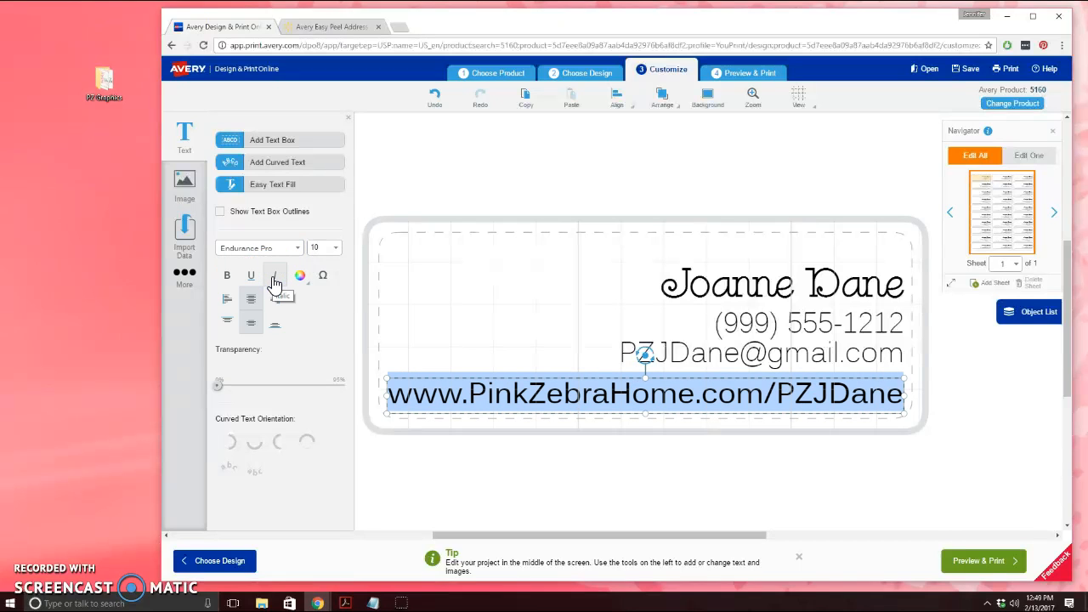
Set the e-mail address line in Endurance Pro
click(297, 249)
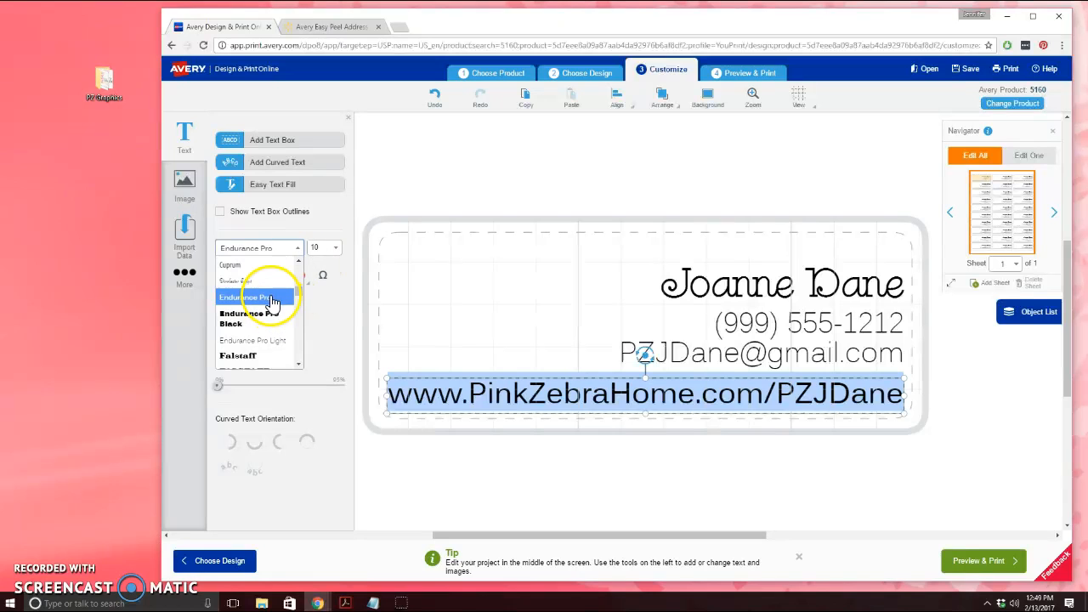
click(720, 324)
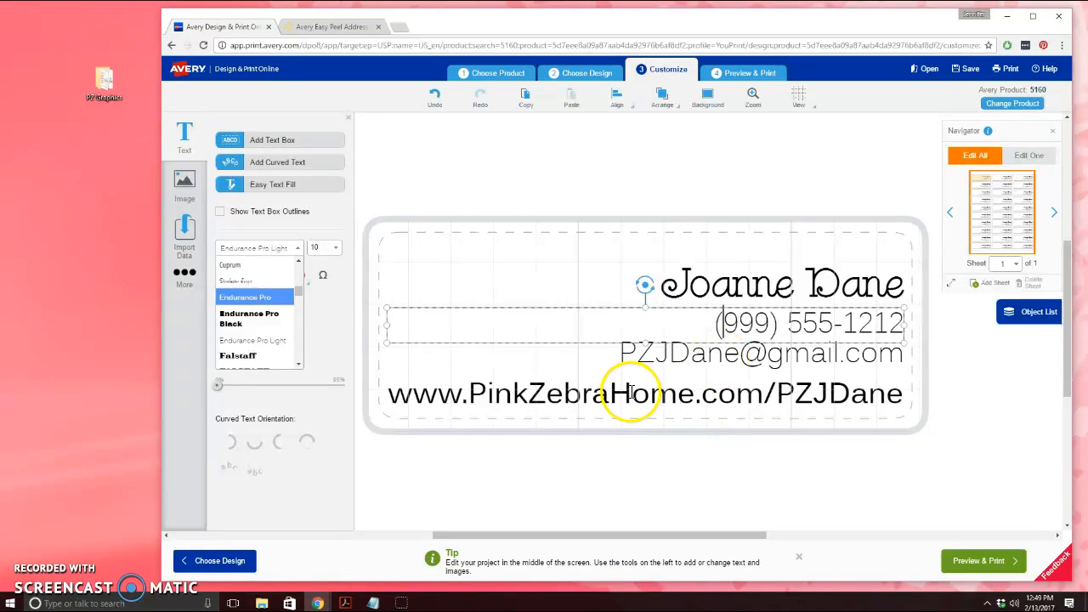
click(686, 382)
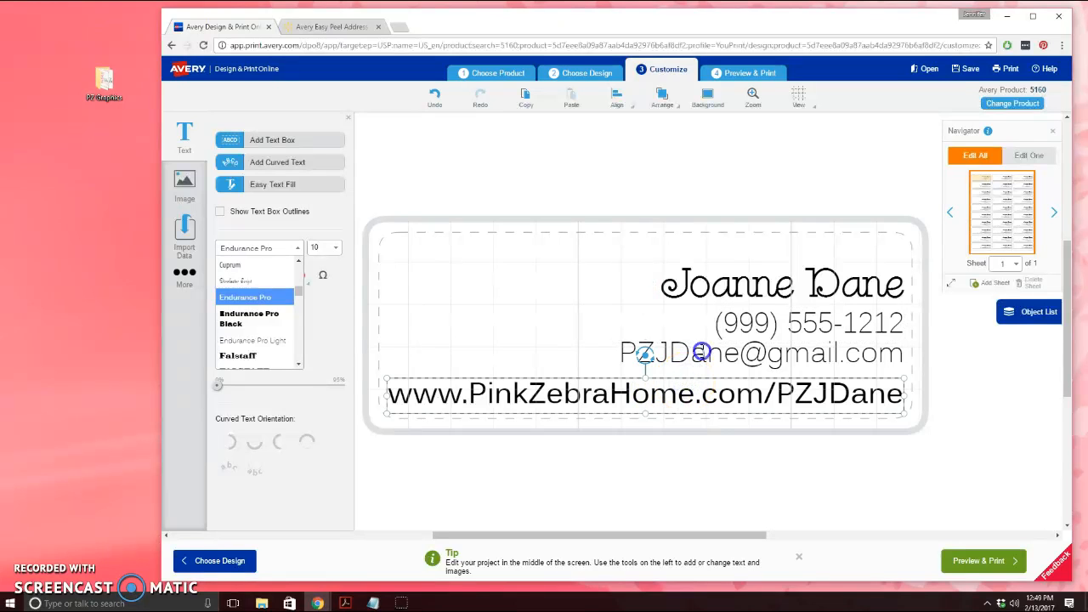
click(698, 351)
drag(614, 354, 915, 345)
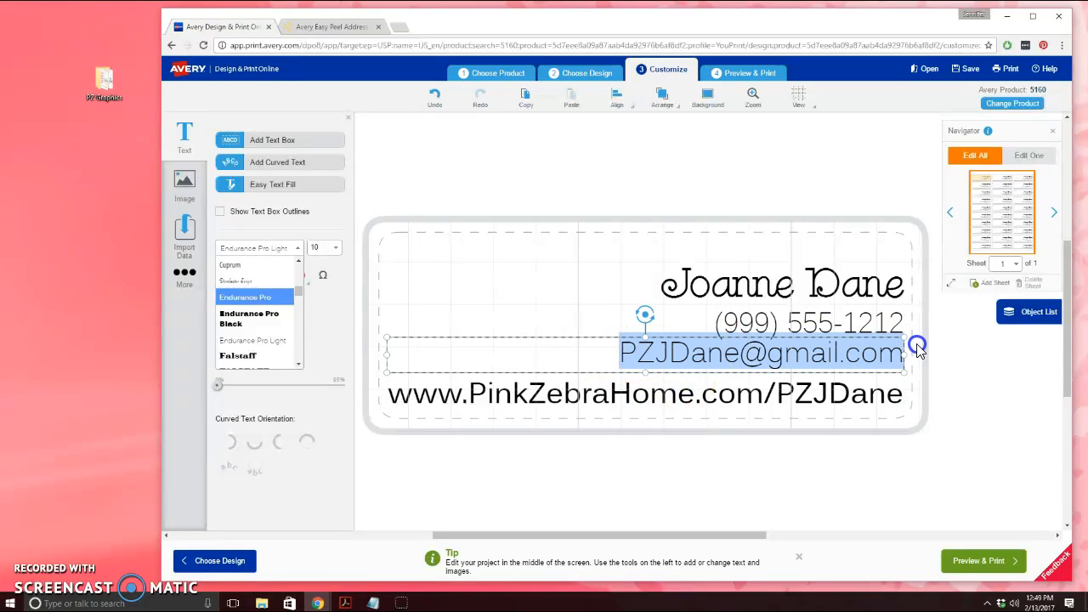
click(229, 280)
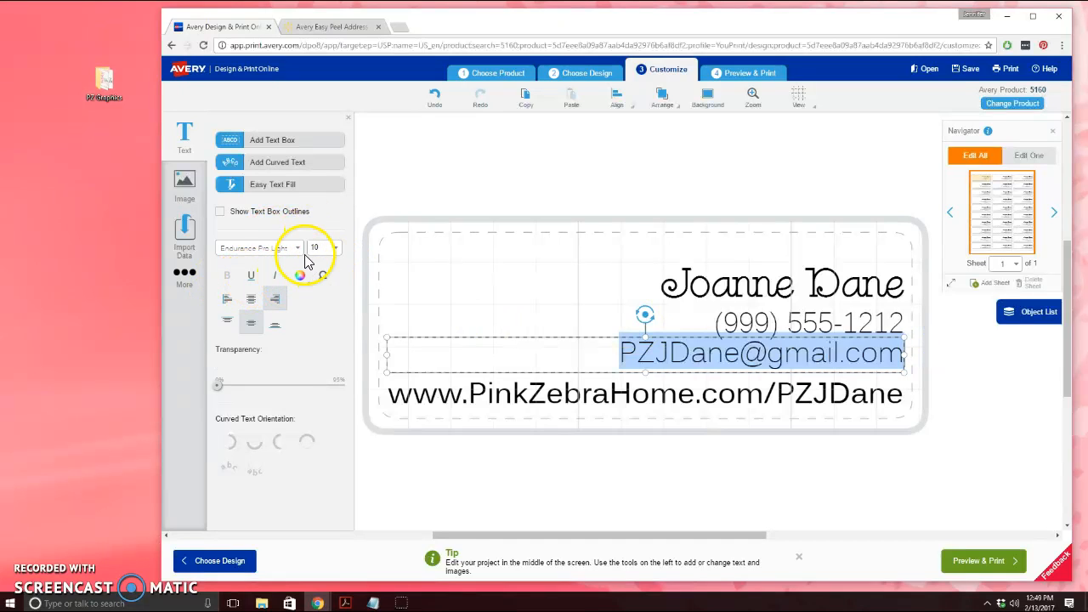
click(297, 247)
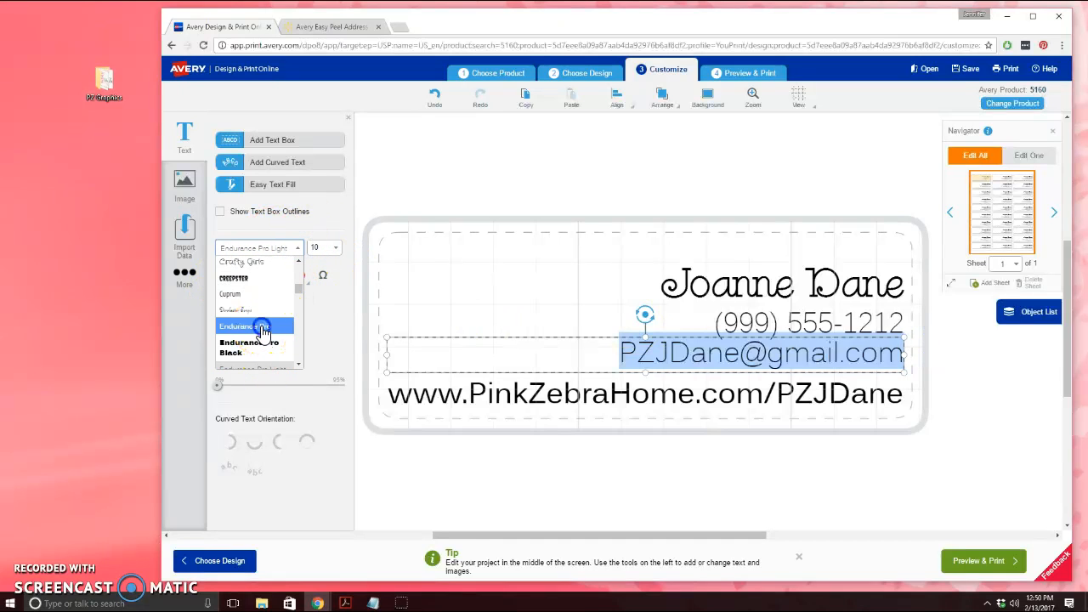
click(258, 326)
Set the phone number line in Endurance Pro
click(714, 321)
drag(714, 321, 906, 321)
click(298, 247)
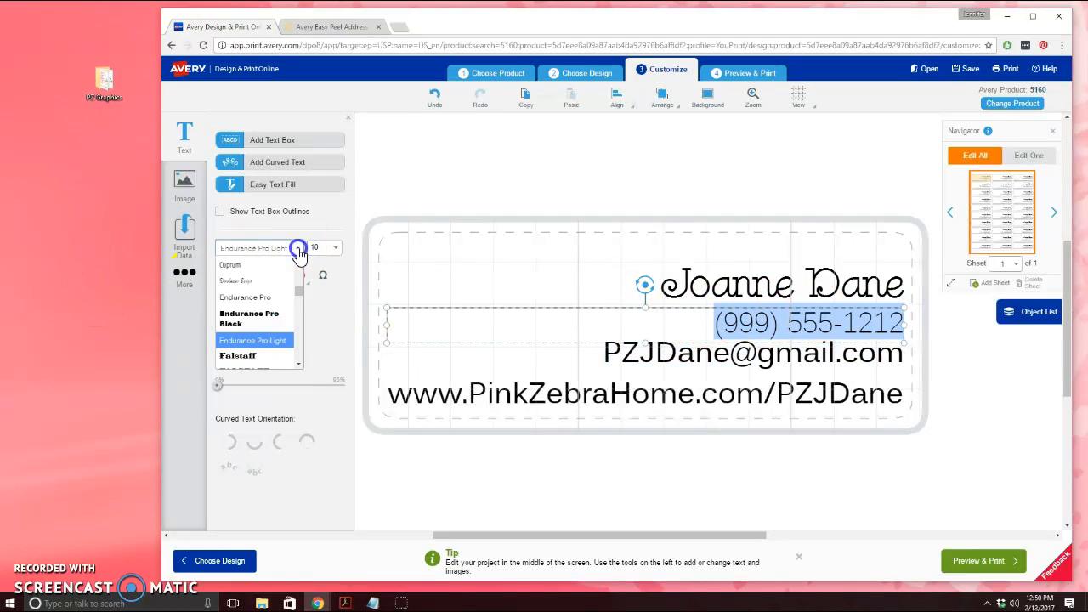
click(276, 308)
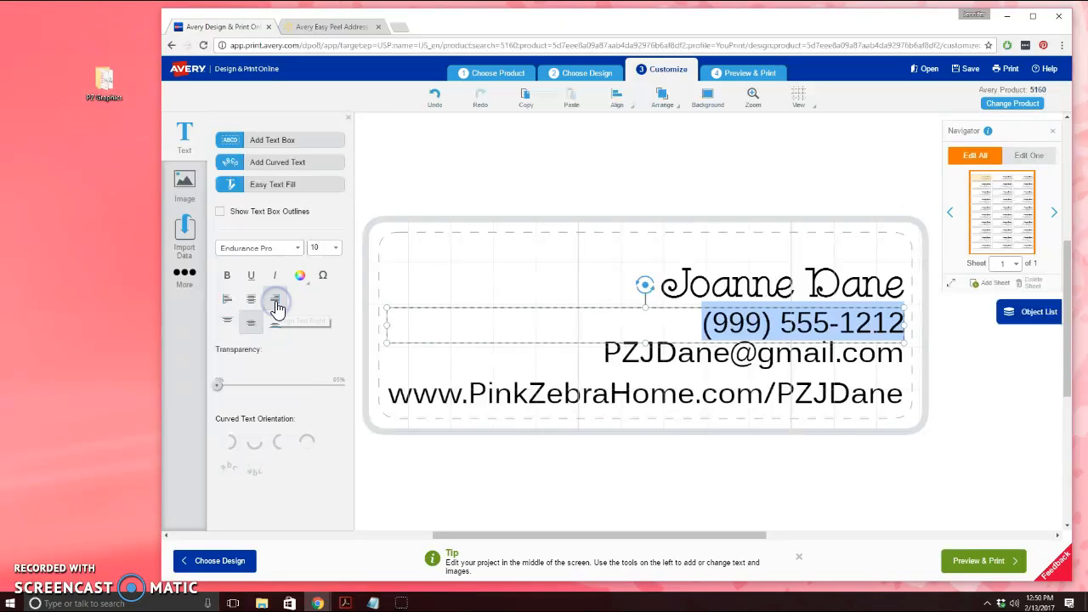
click(621, 238)
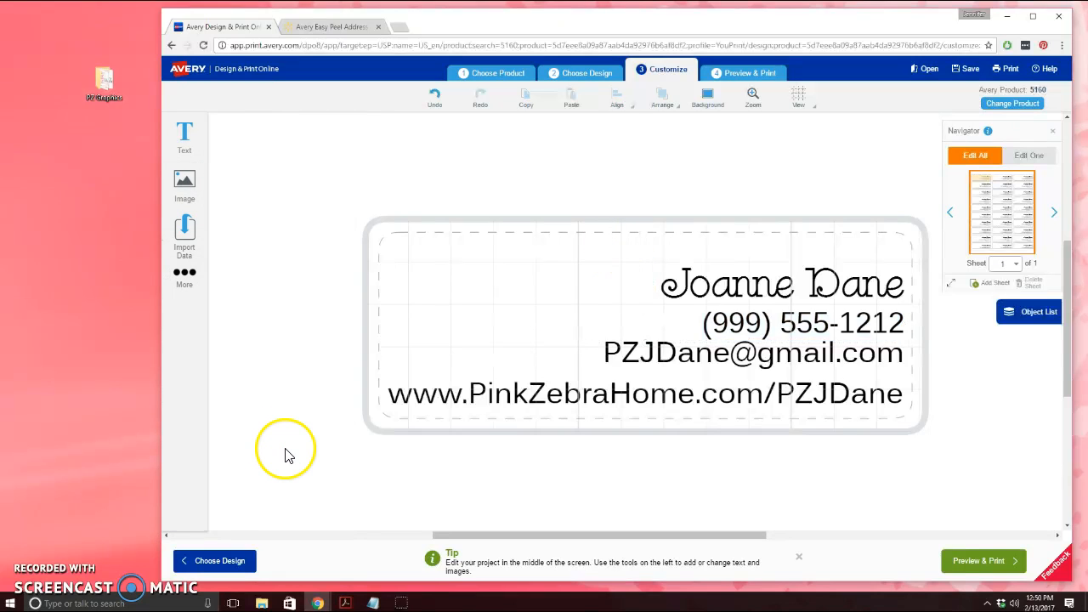
Nudge the e-mail line slightly down
click(821, 361)
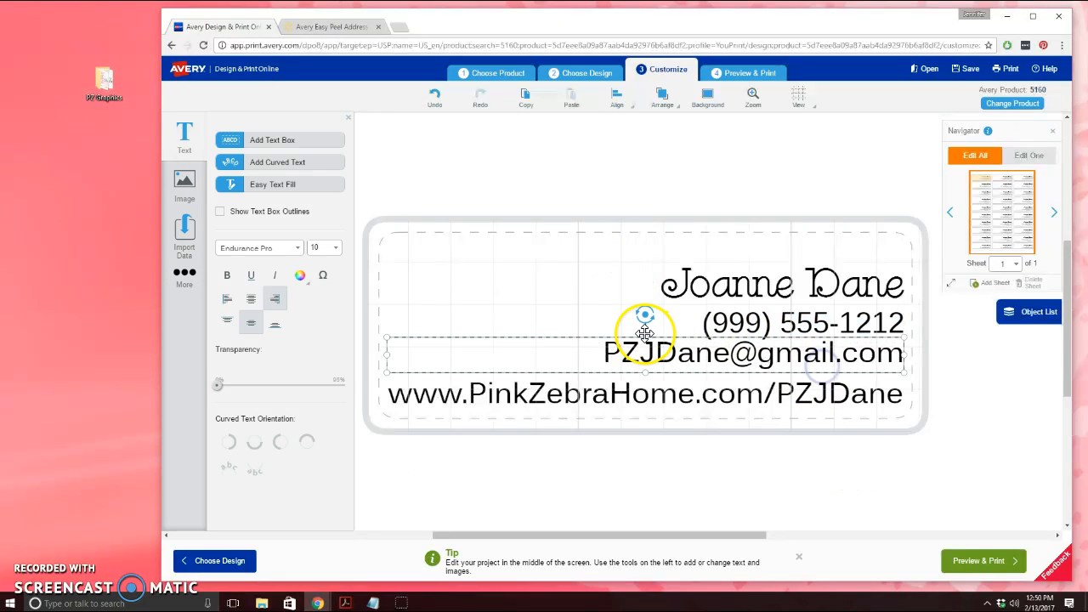
drag(621, 338, 620, 343)
click(702, 207)
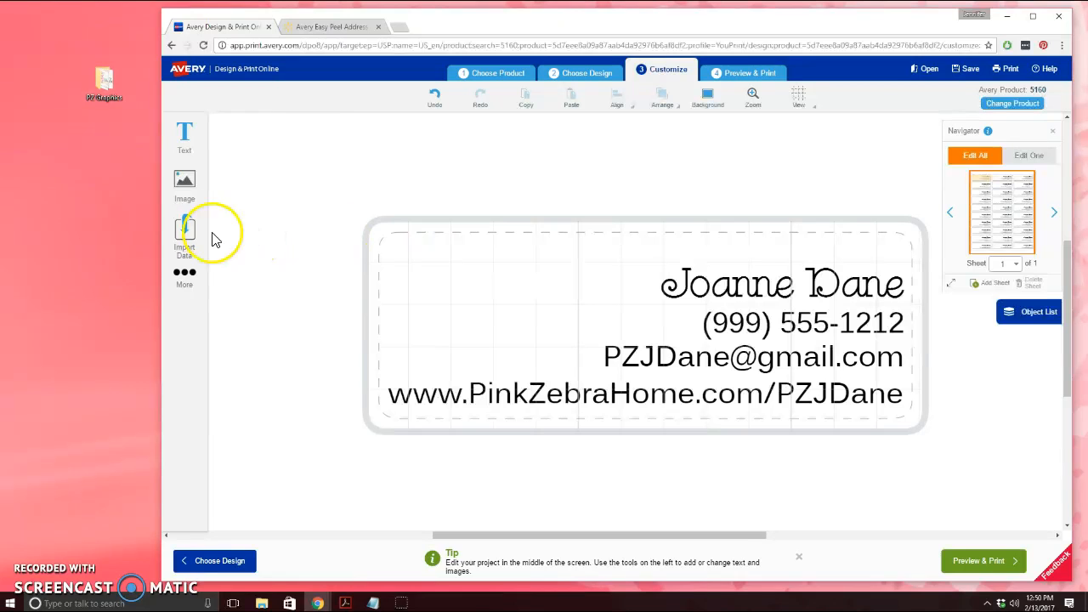
Insert the IC_PZ_logo image from the PZ Graphics folder onto the label
click(187, 187)
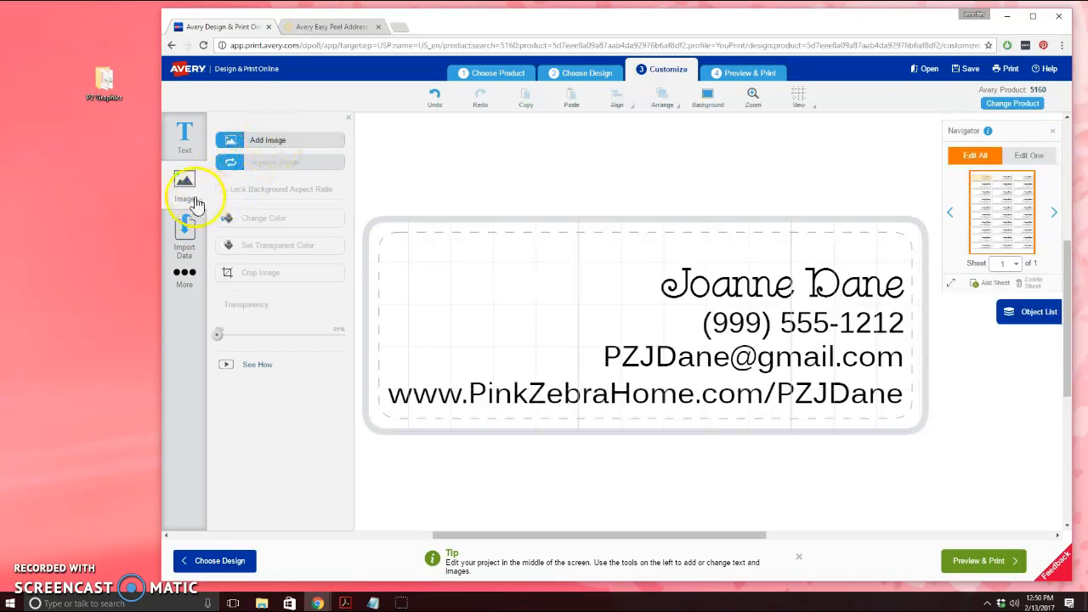
click(184, 181)
click(183, 182)
click(277, 141)
click(600, 176)
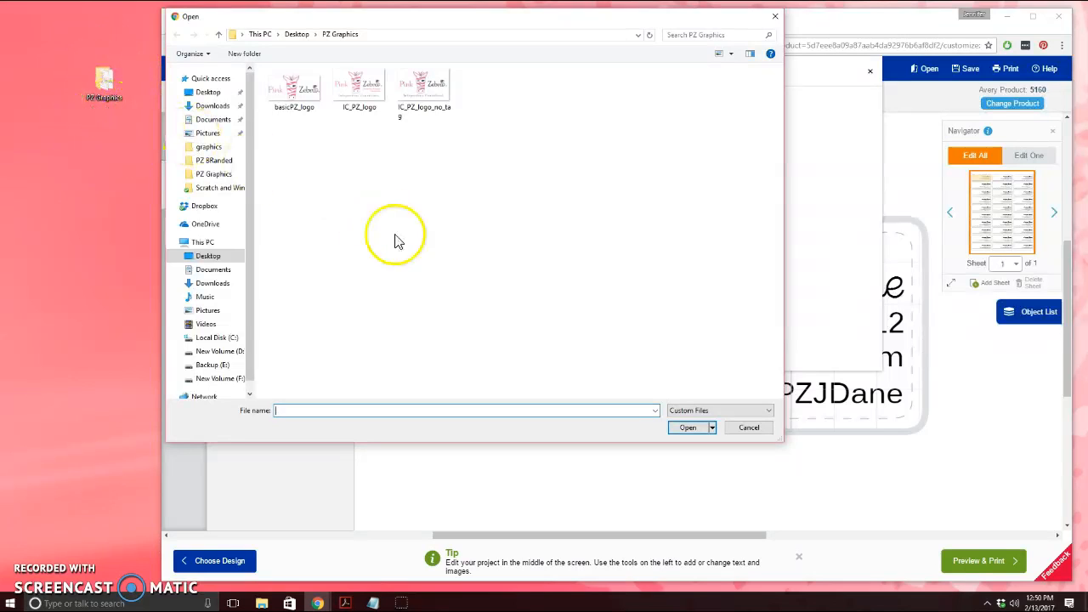
click(366, 92)
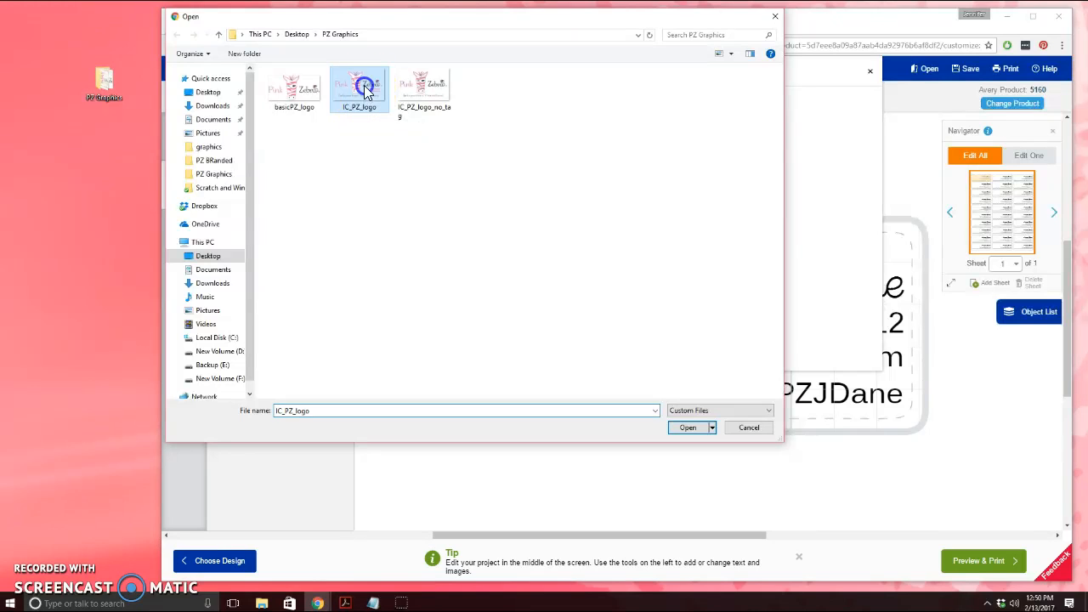
click(688, 428)
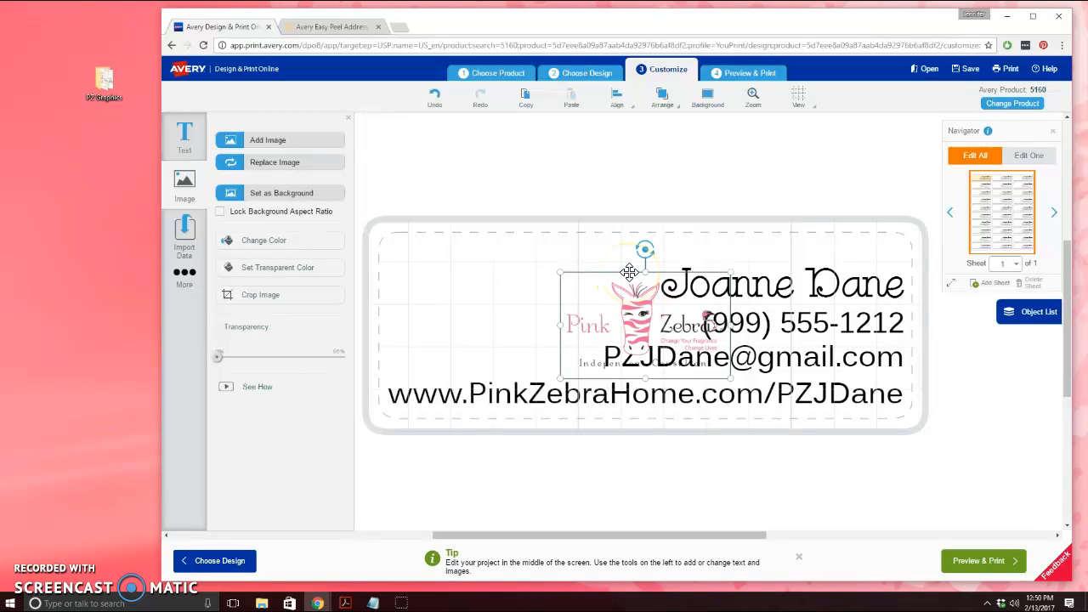
Move the logo to the label's upper left and enlarge it beside the contact lines
drag(629, 271, 483, 257)
drag(464, 253, 464, 252)
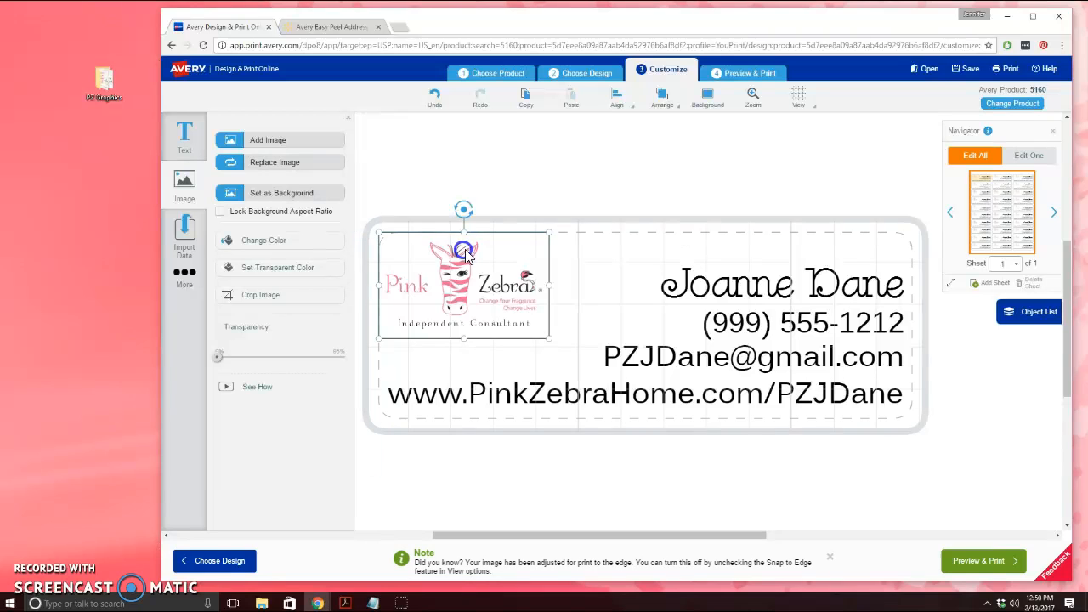
drag(549, 339, 613, 359)
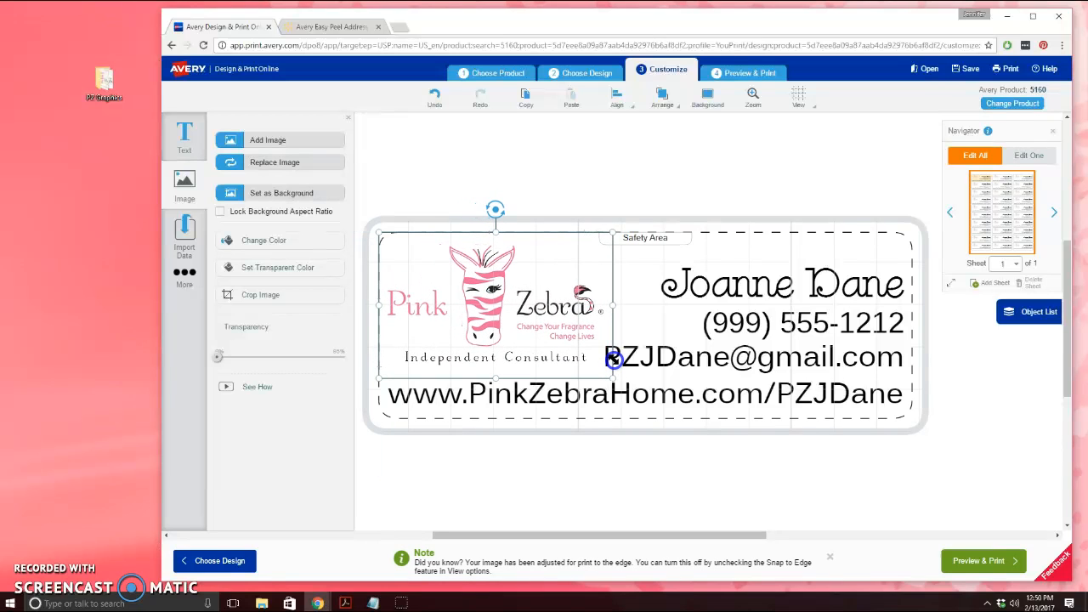
click(655, 257)
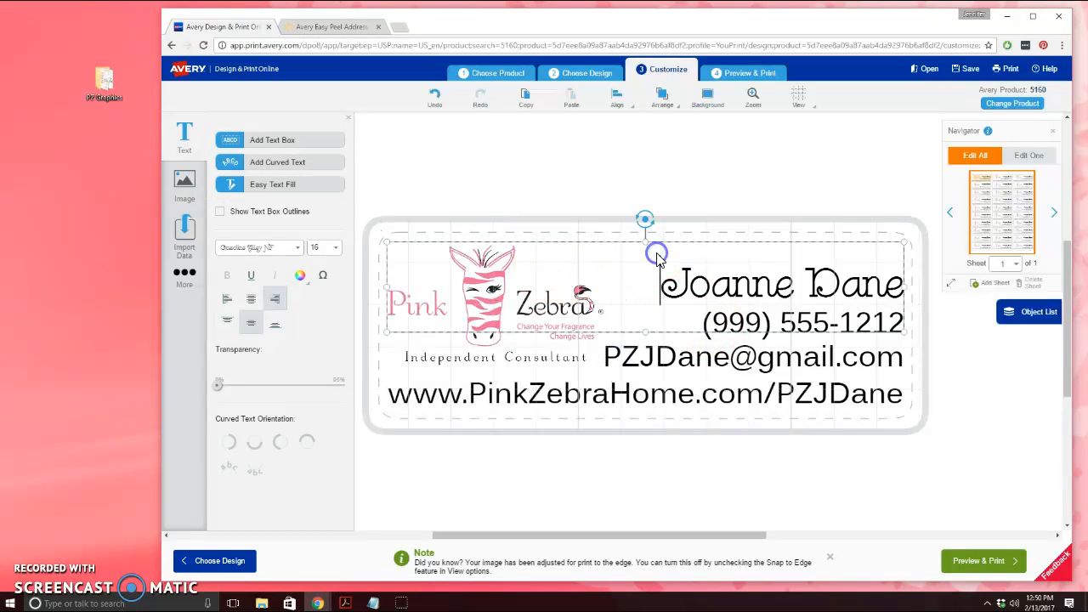
click(544, 347)
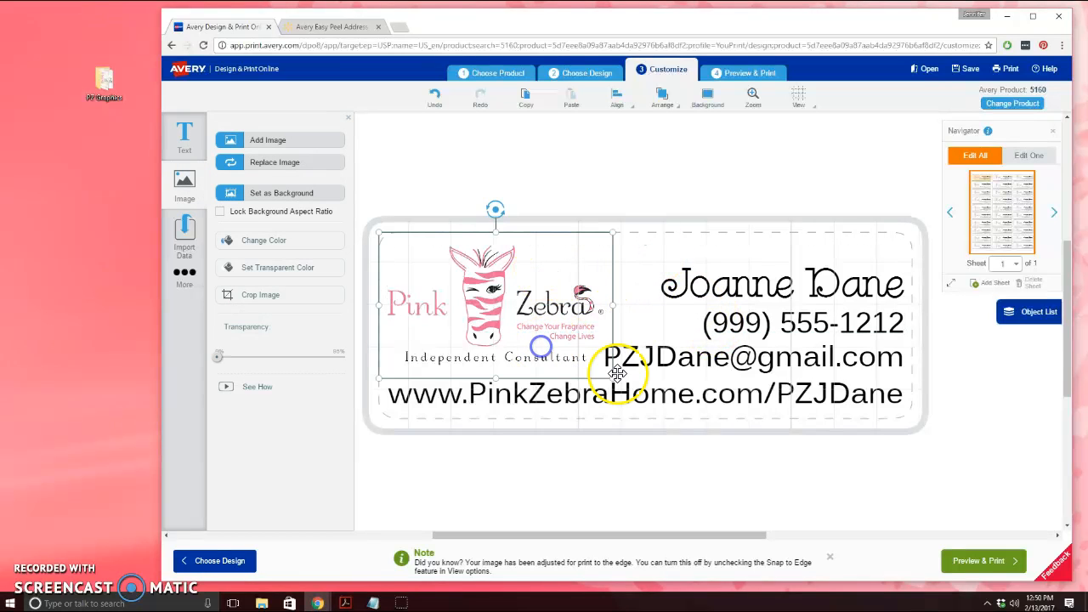
click(697, 497)
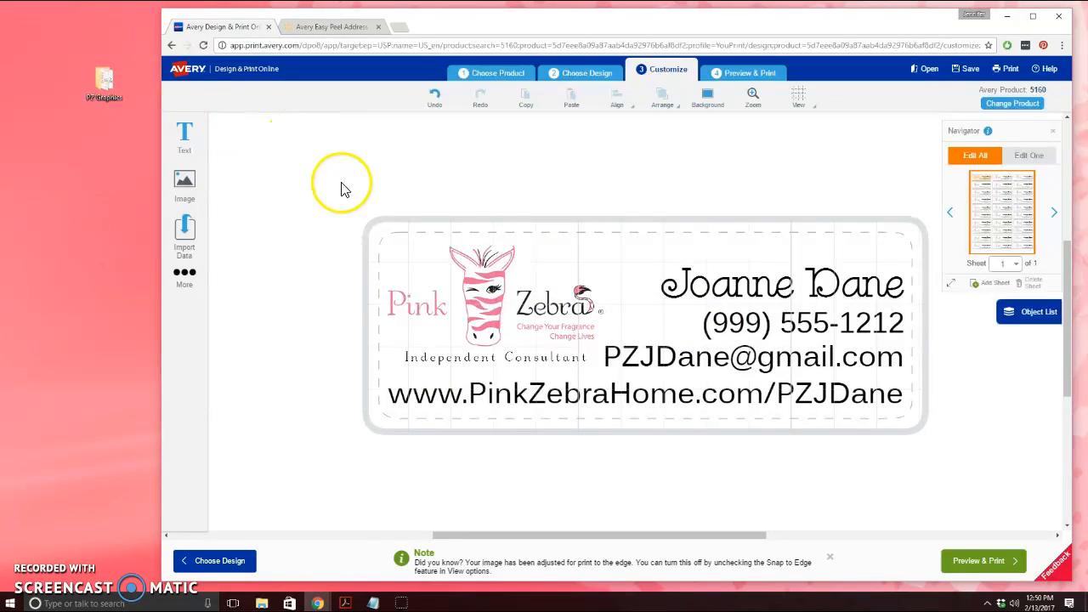
click(487, 270)
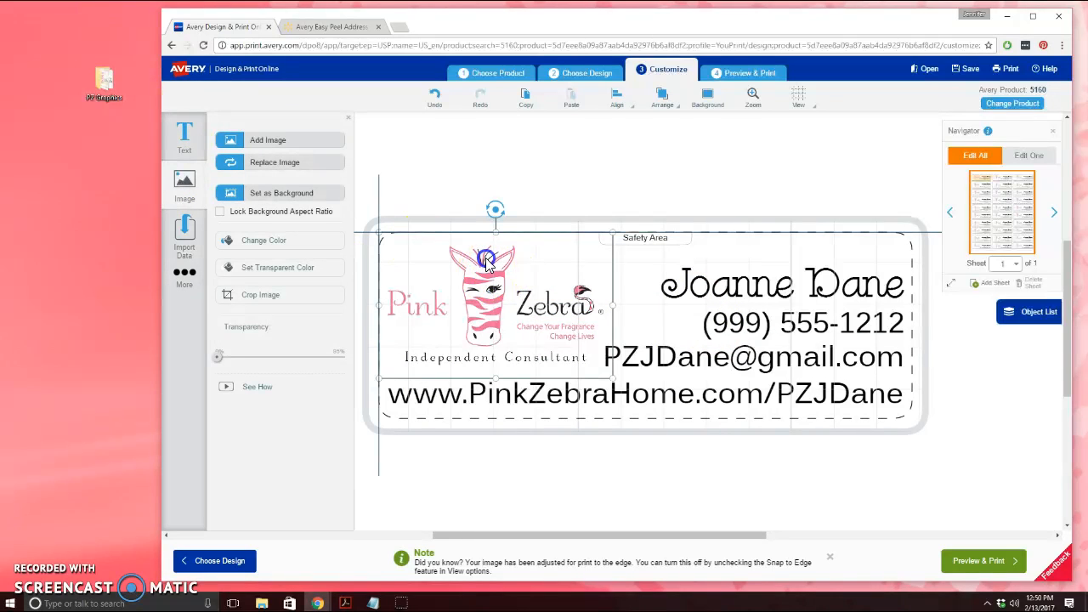
click(515, 160)
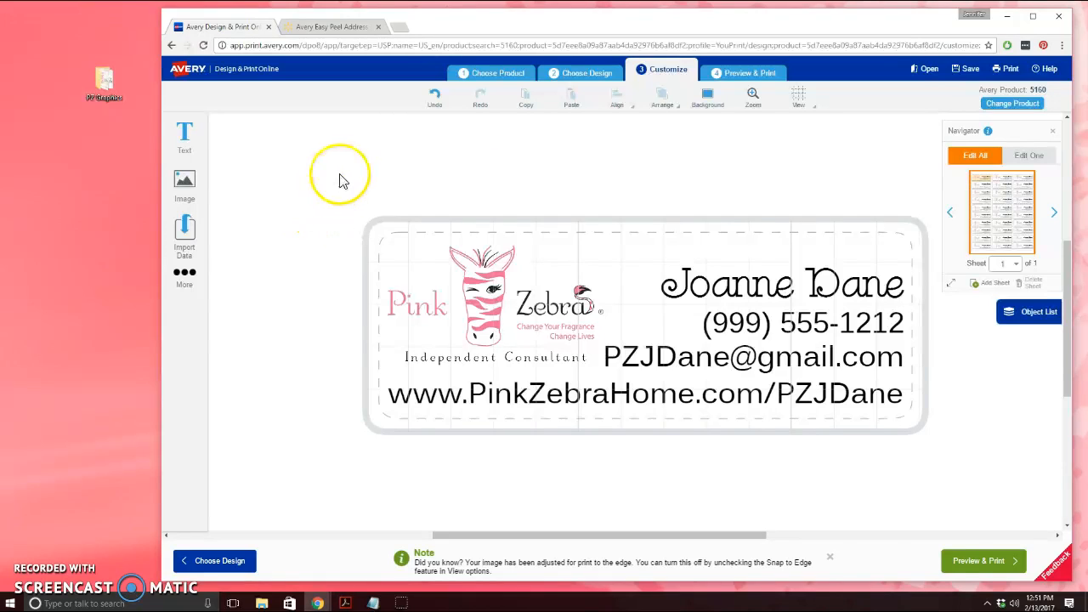
Replace the default project name, save the project to MyAvery, and dismiss the confirmation
click(966, 75)
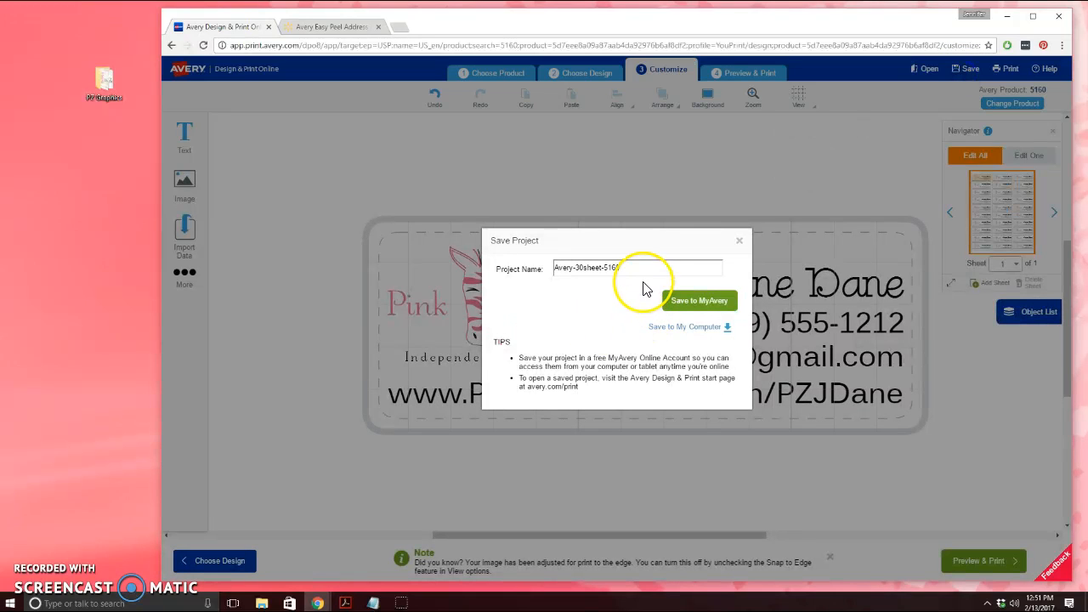
triple_click(612, 268)
key(BackSpace)
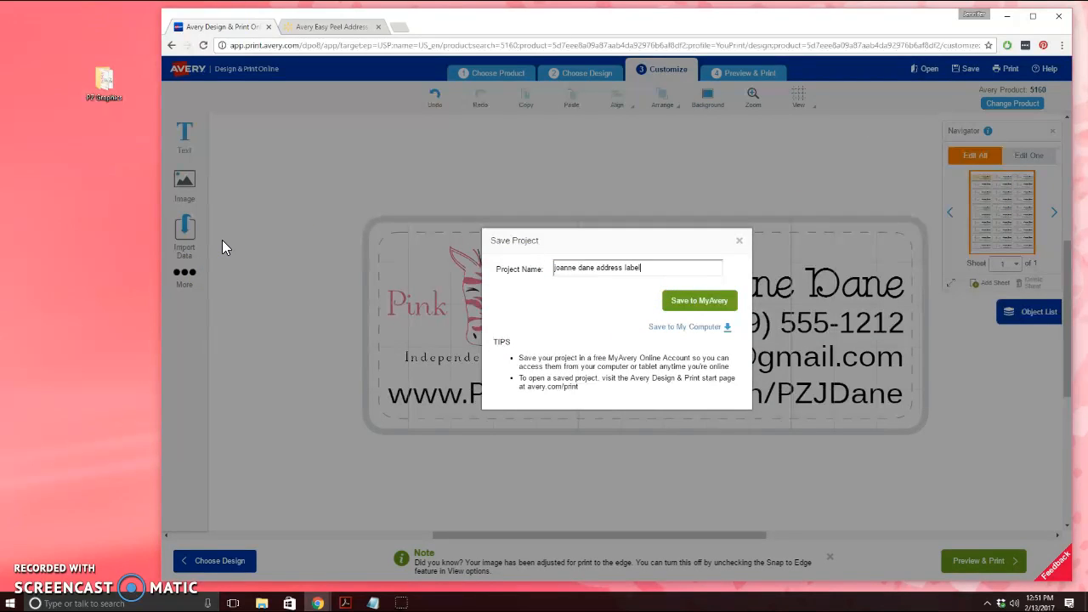
click(702, 304)
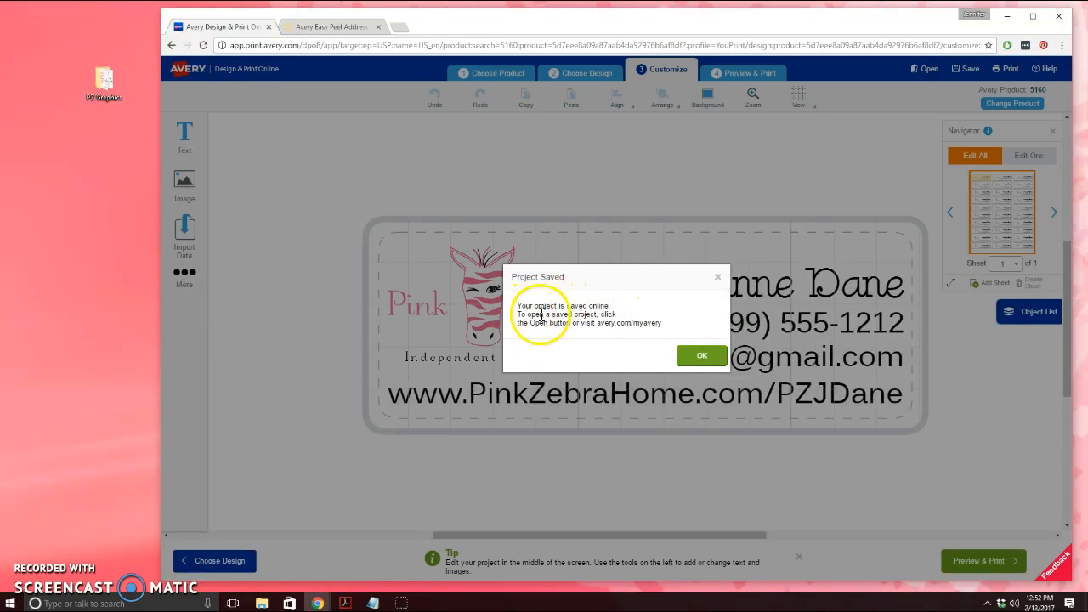
click(705, 359)
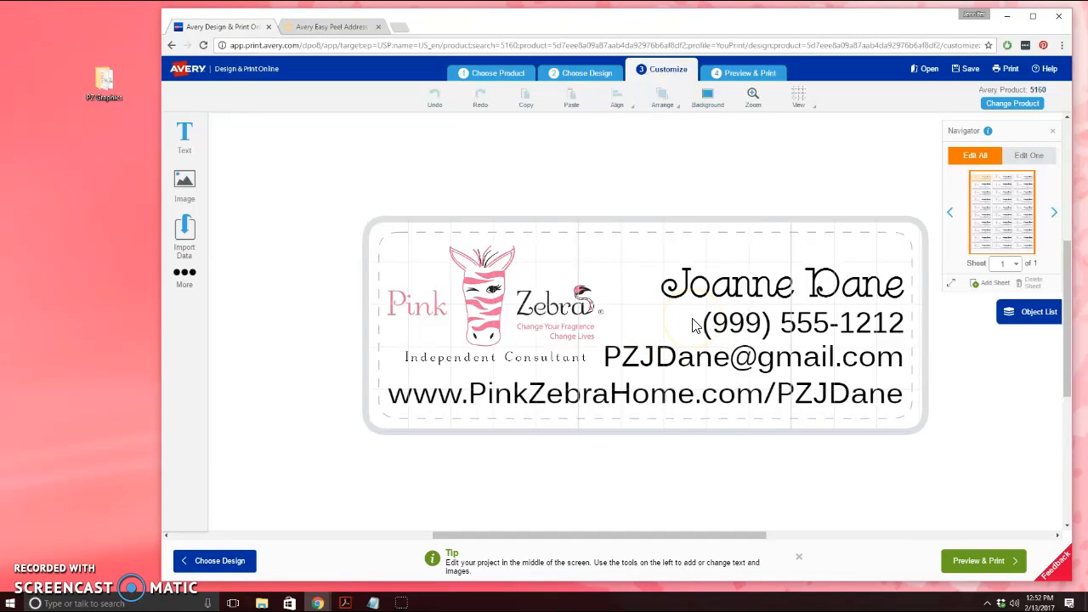
Open Preview & Print and zoom until three full label columns show
click(986, 560)
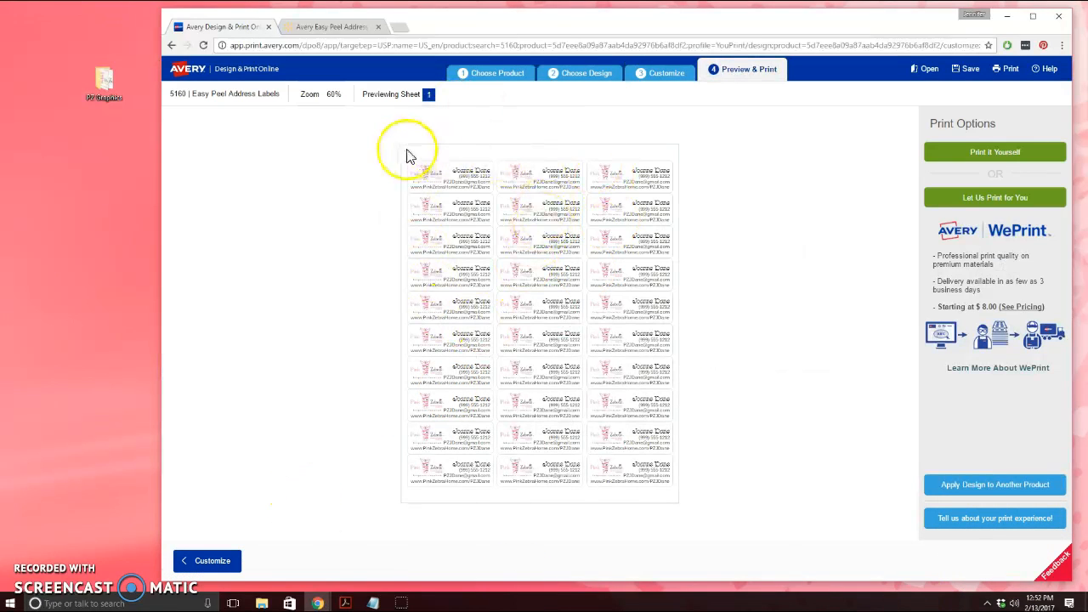
click(309, 97)
click(272, 136)
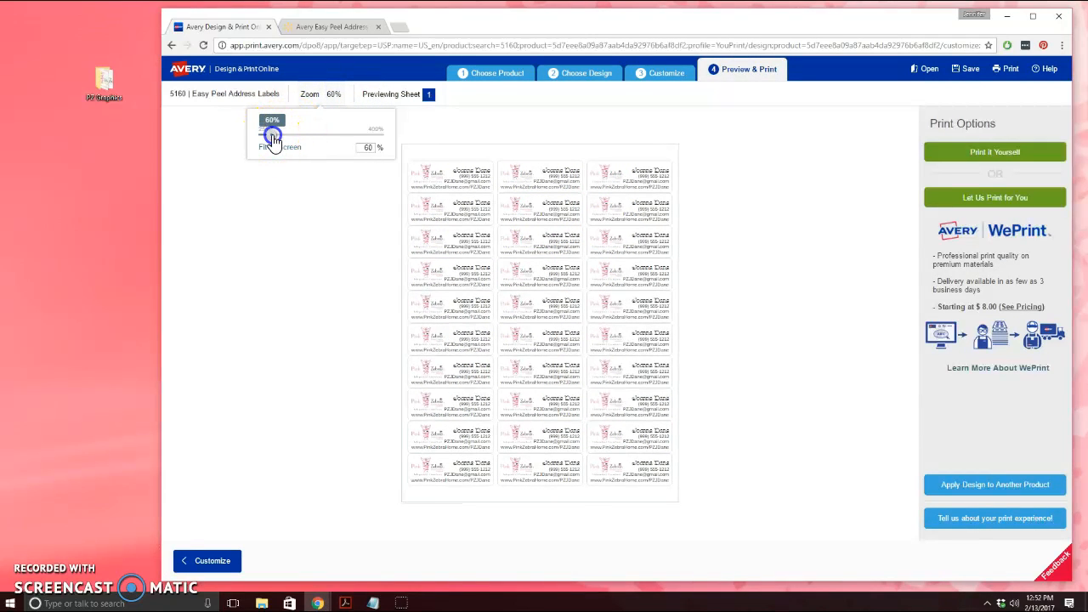
drag(272, 137, 316, 147)
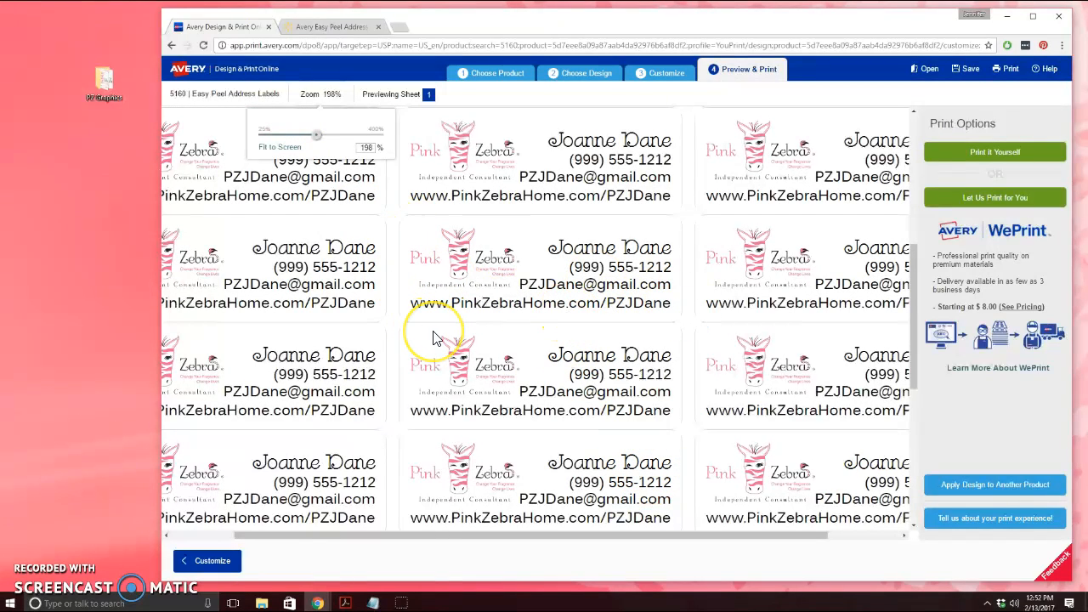
scroll(432, 338, up, 3)
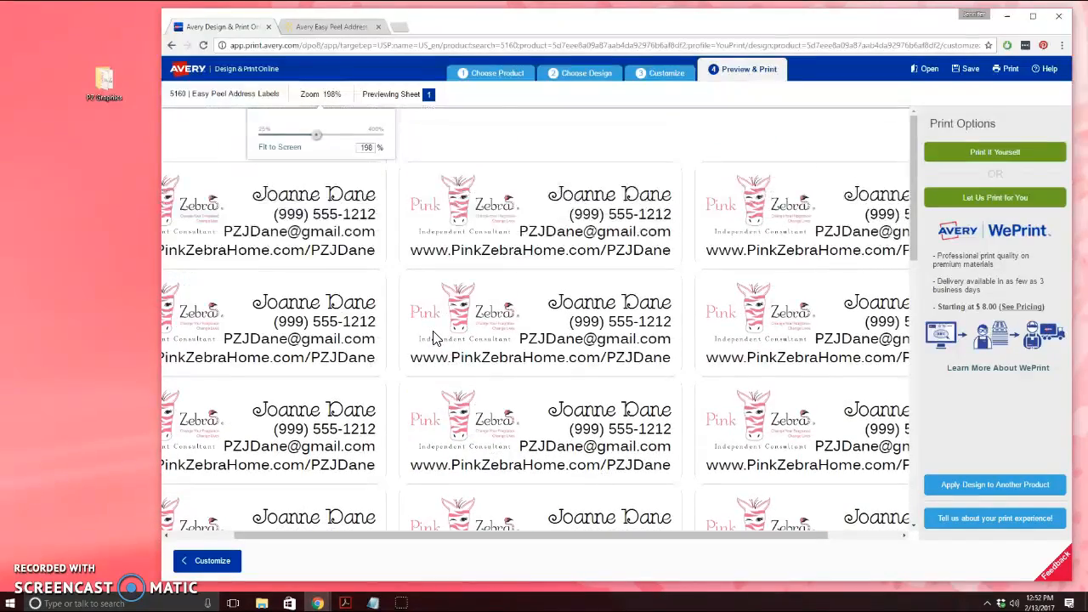
drag(315, 134, 291, 137)
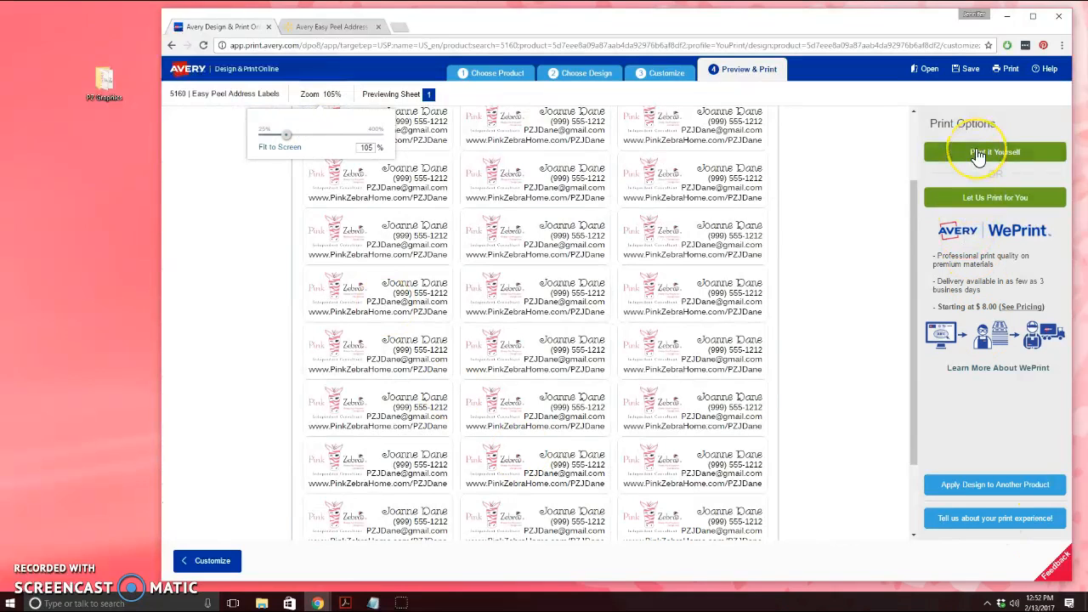
Choose Print It Yourself for the label sheet
click(986, 204)
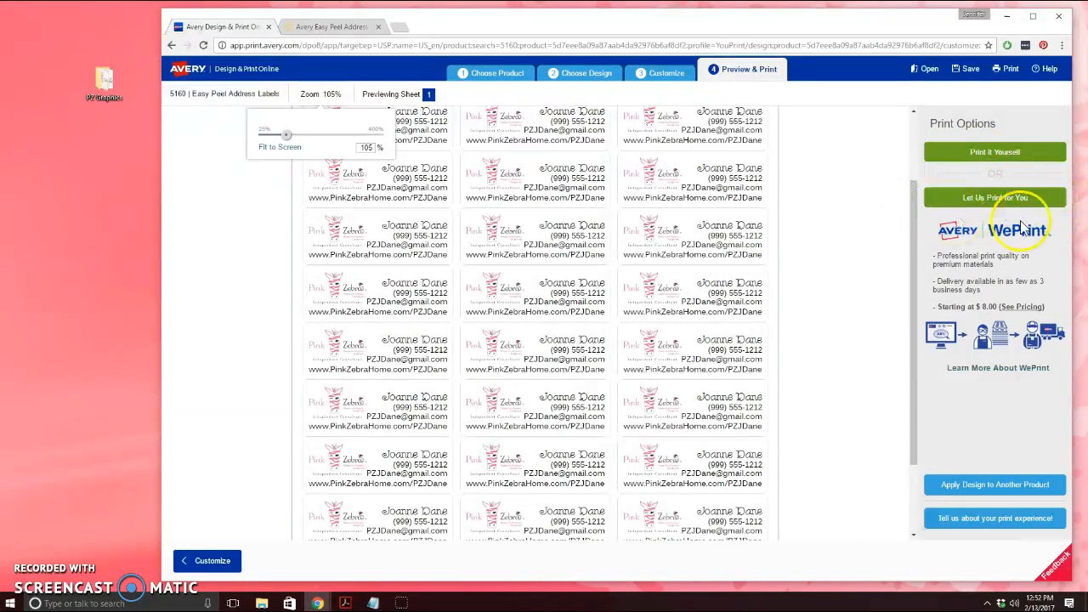
click(1008, 165)
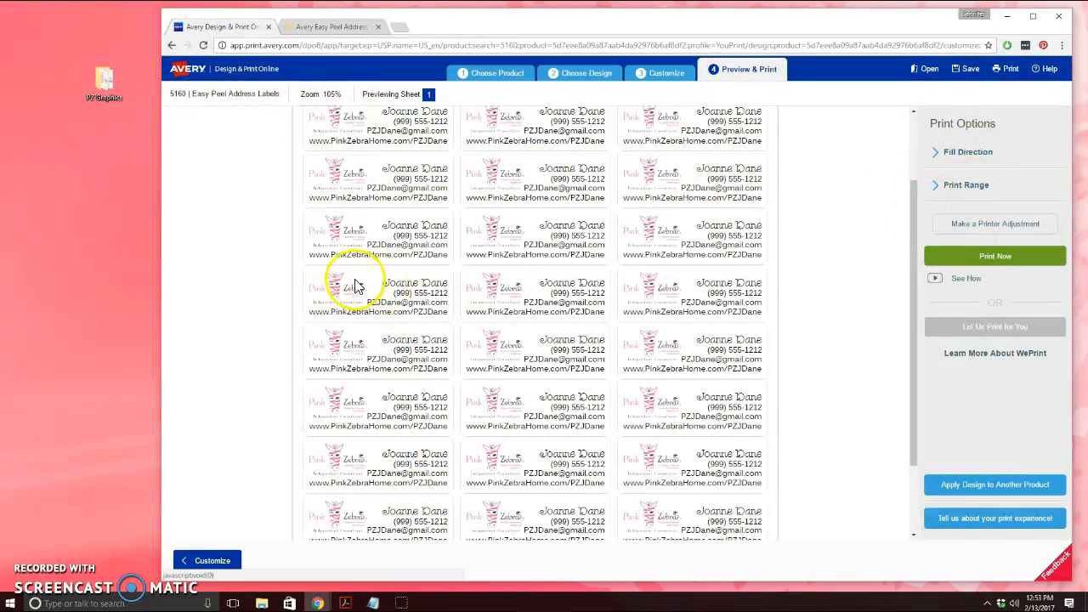
scroll(456, 273, up, 2)
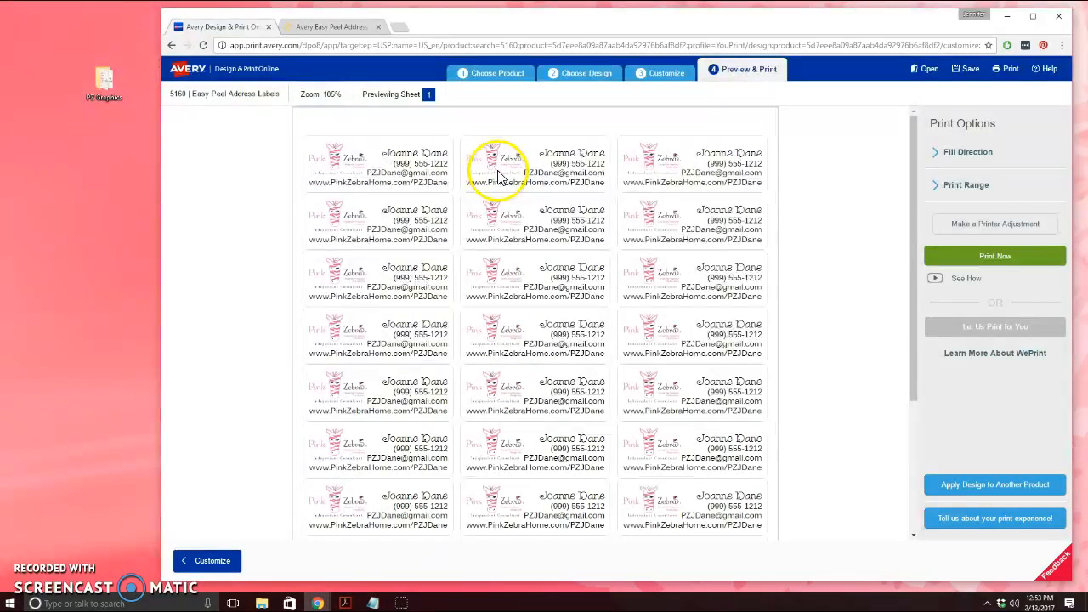
click(995, 184)
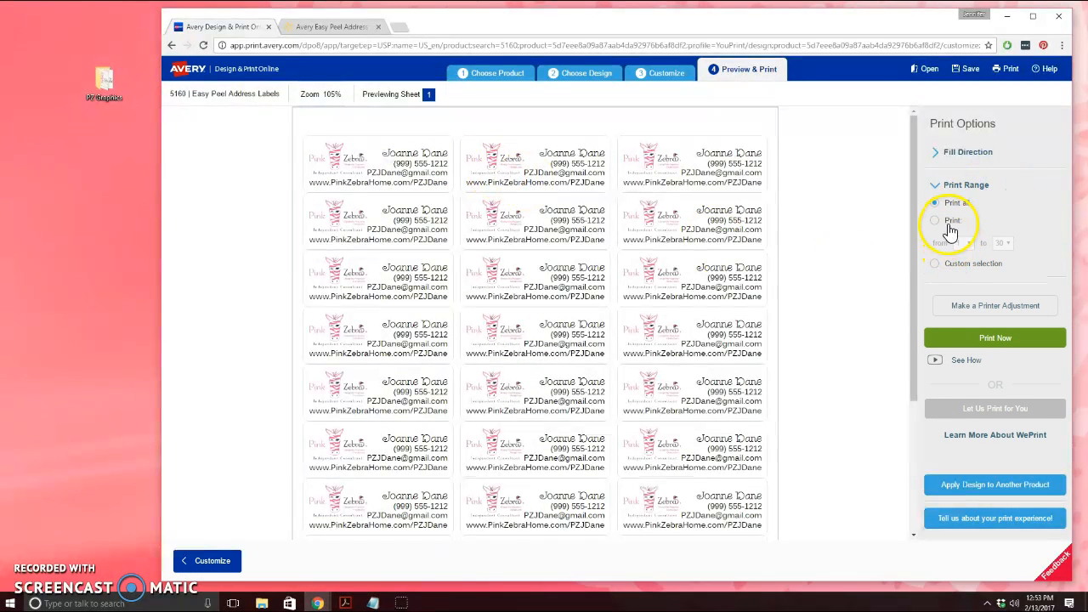
click(952, 219)
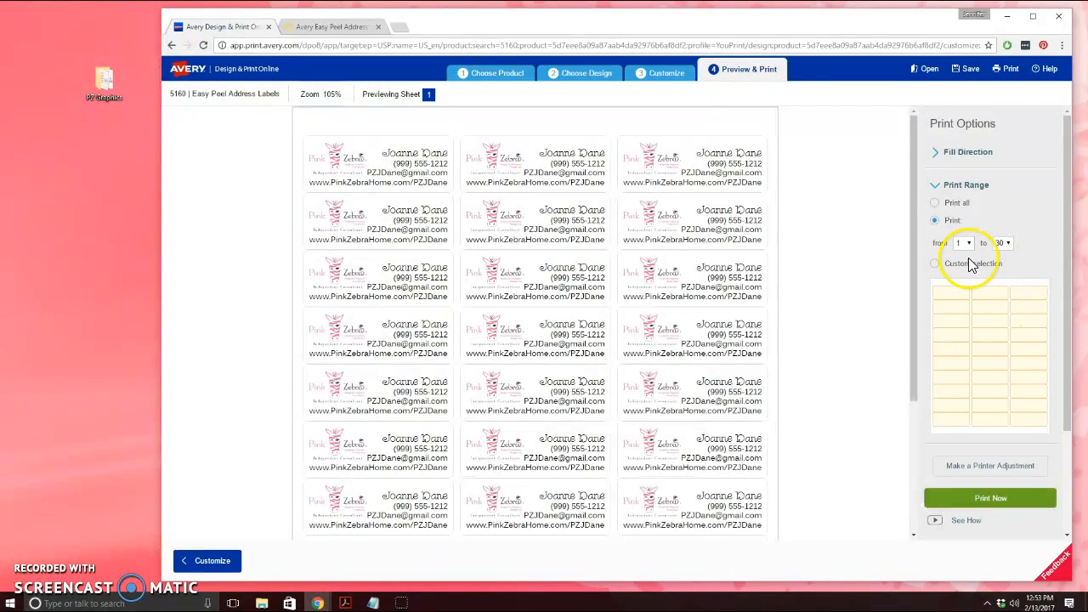
click(1003, 243)
click(999, 267)
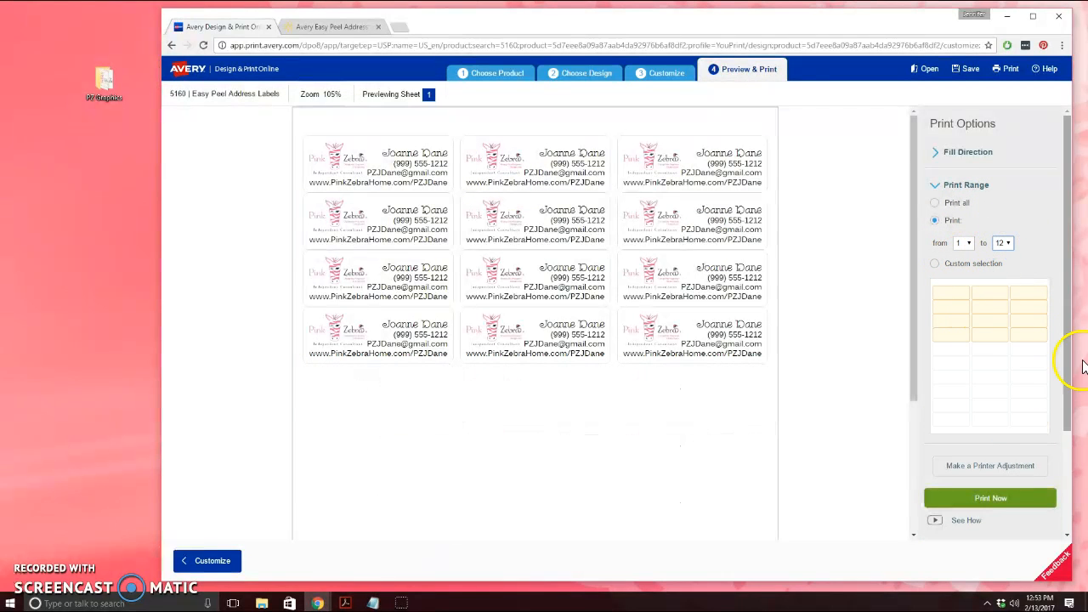
click(1011, 245)
scroll(1011, 448, down, 3)
scroll(998, 314, up, 3)
click(1003, 243)
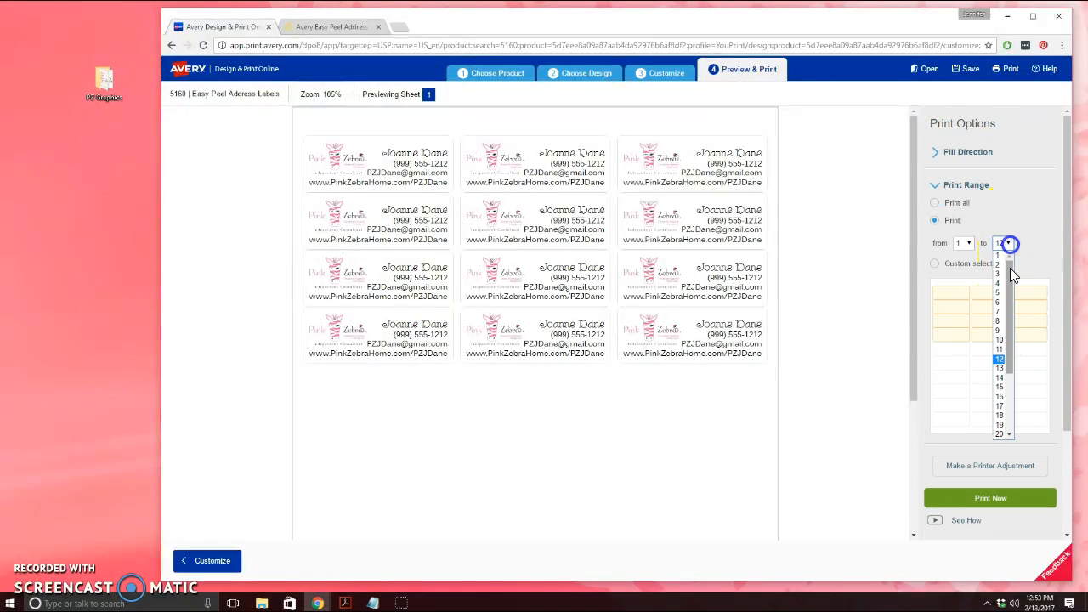
click(1001, 434)
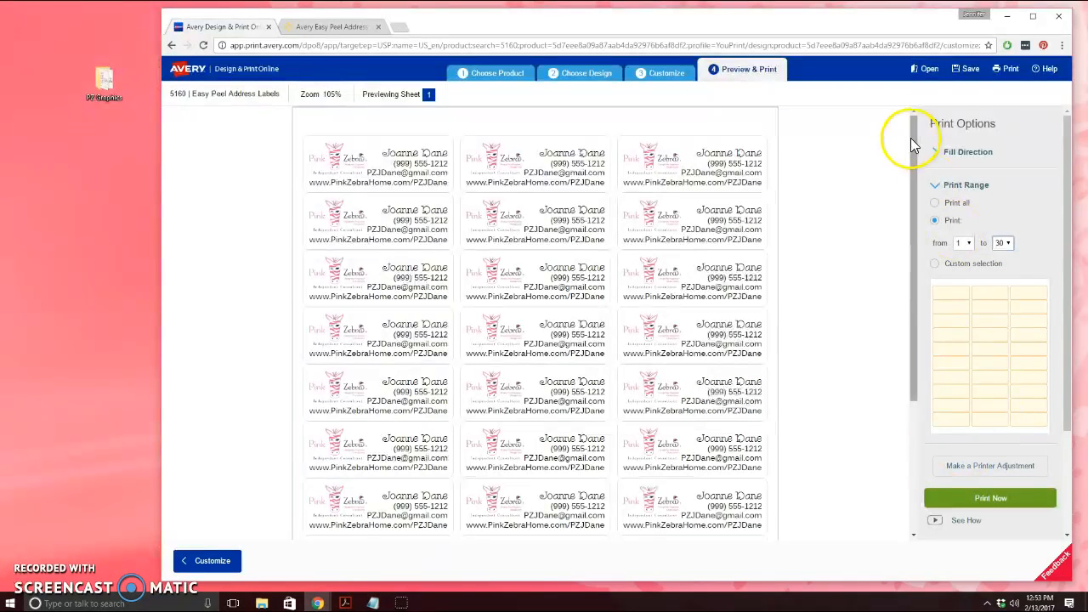
click(938, 185)
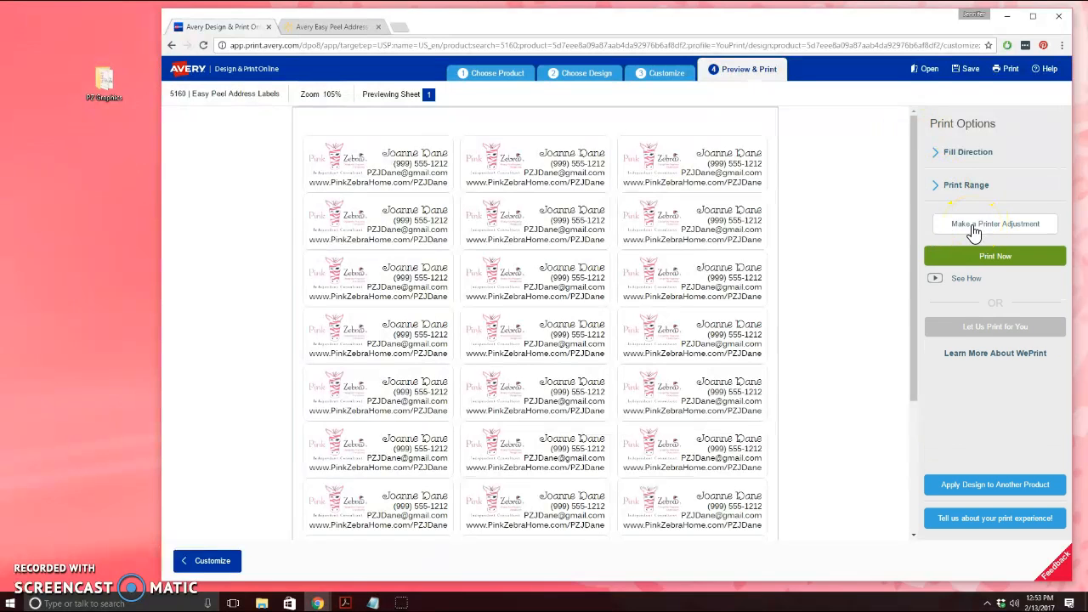
Download the label sheet as preview (2).pdf and open it from the download bar
click(978, 256)
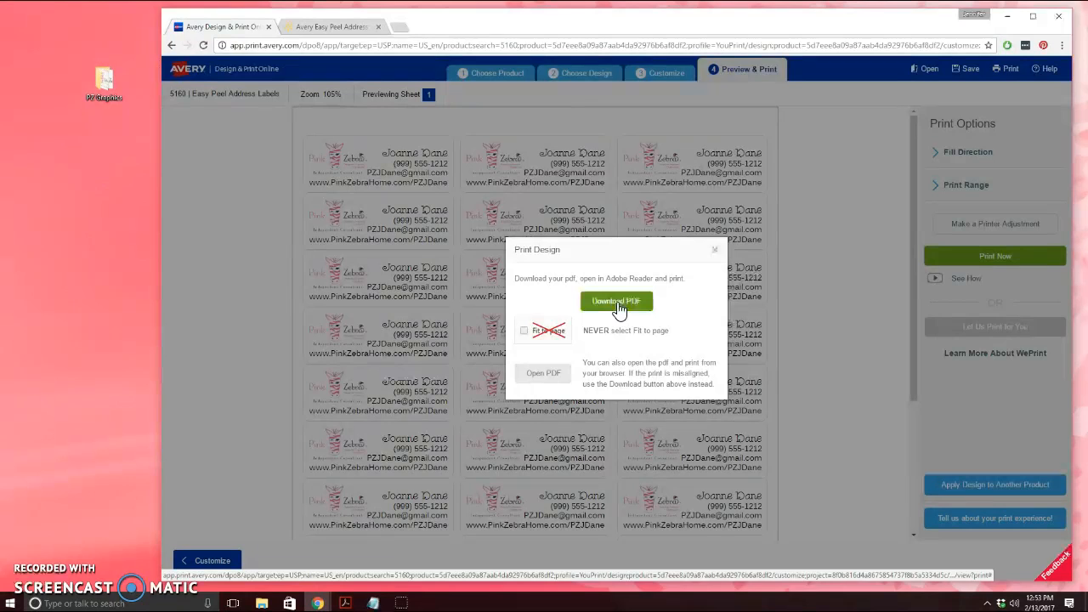
click(617, 303)
click(705, 359)
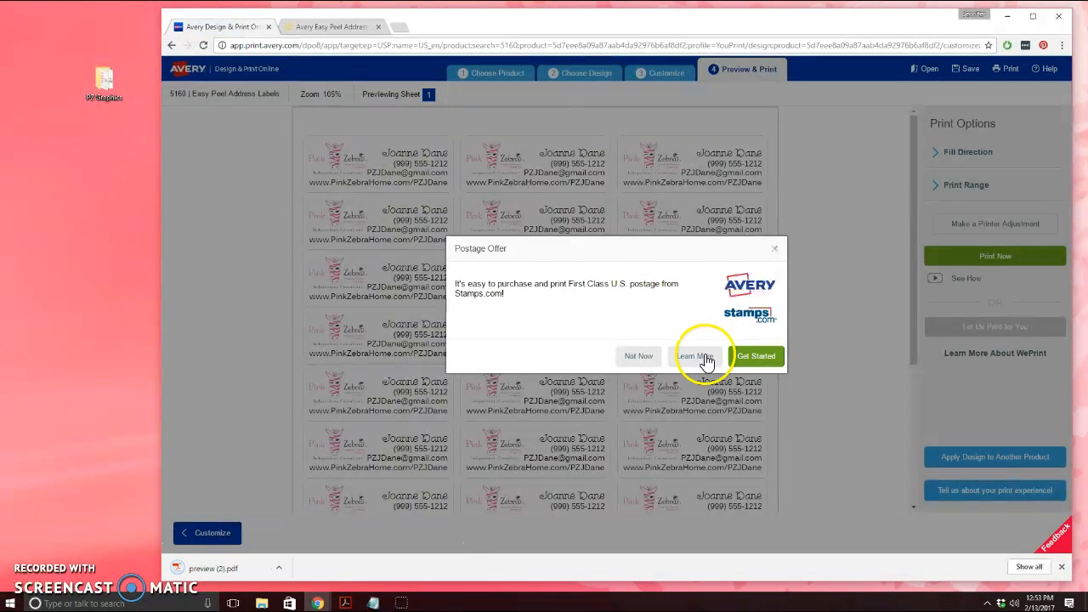
click(213, 569)
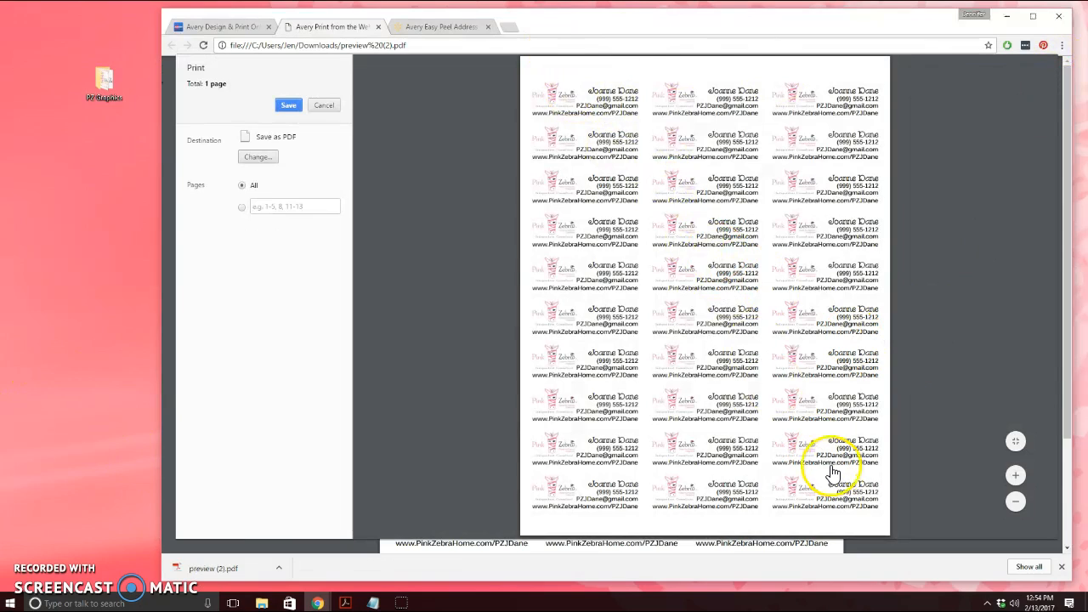
Set printing to Canon MG3000 series, one-sided, then cancel without printing
click(325, 106)
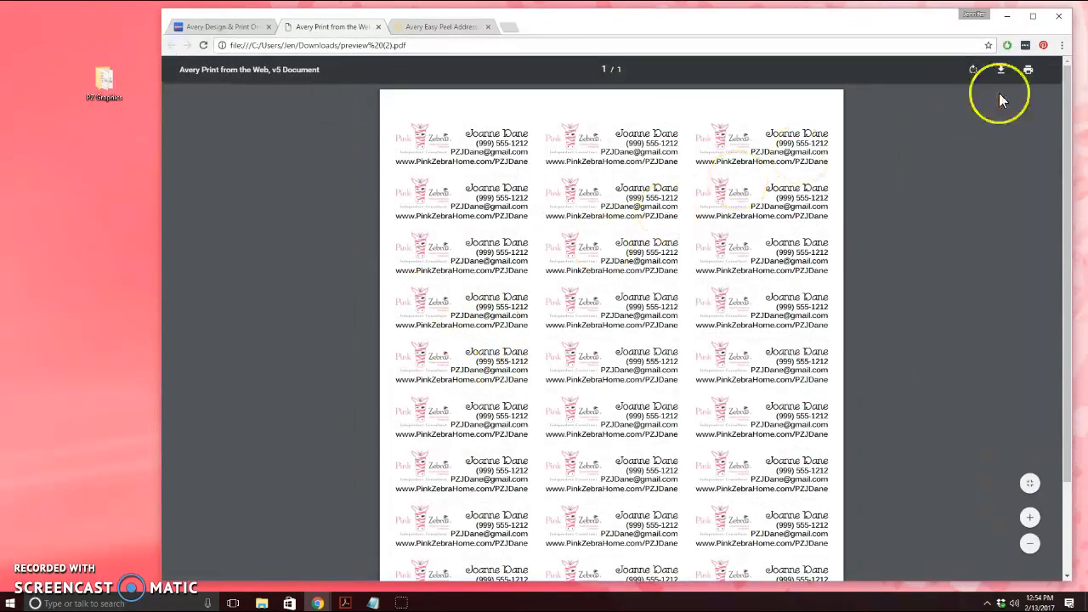
click(1030, 71)
click(258, 163)
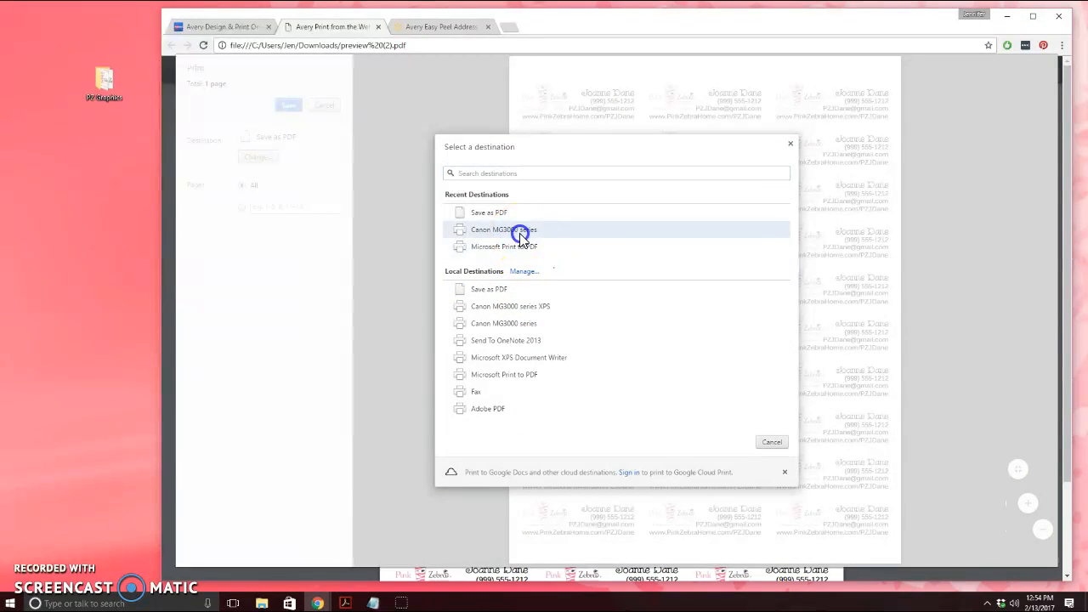
click(518, 230)
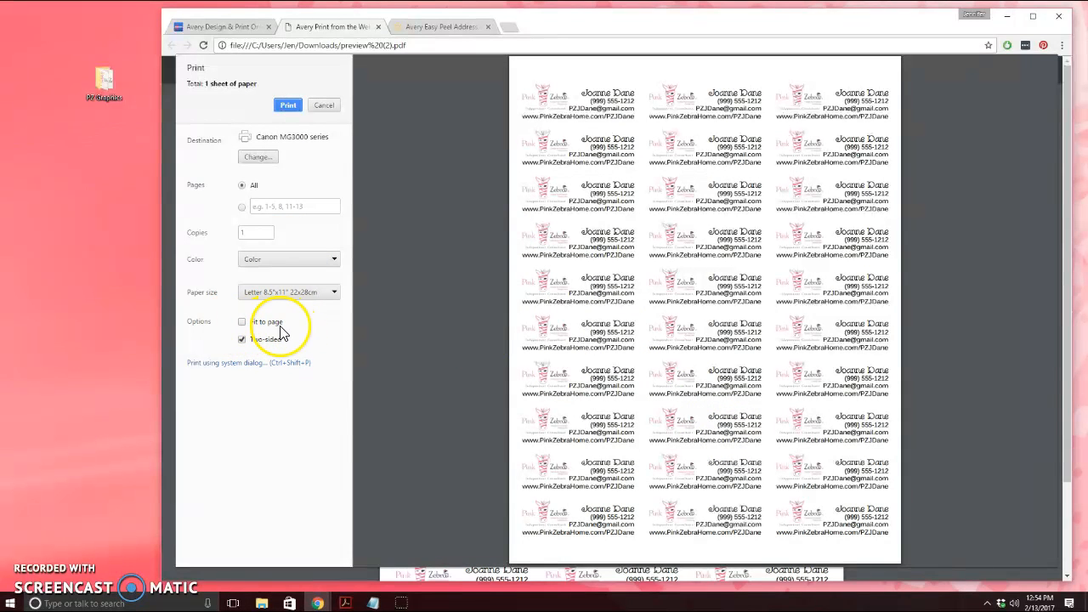
click(243, 340)
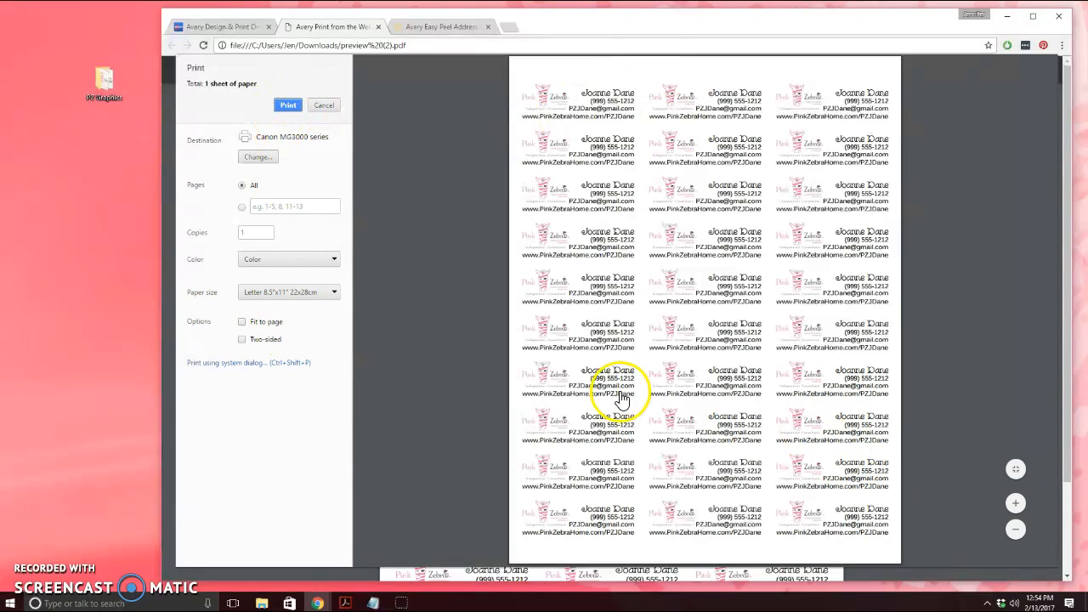
click(321, 106)
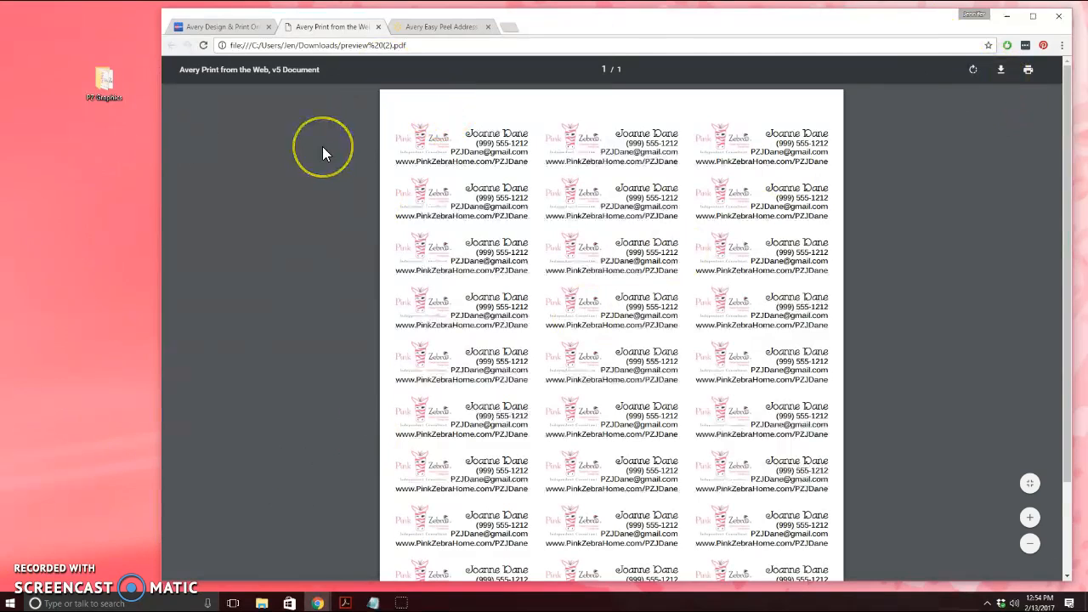
click(254, 491)
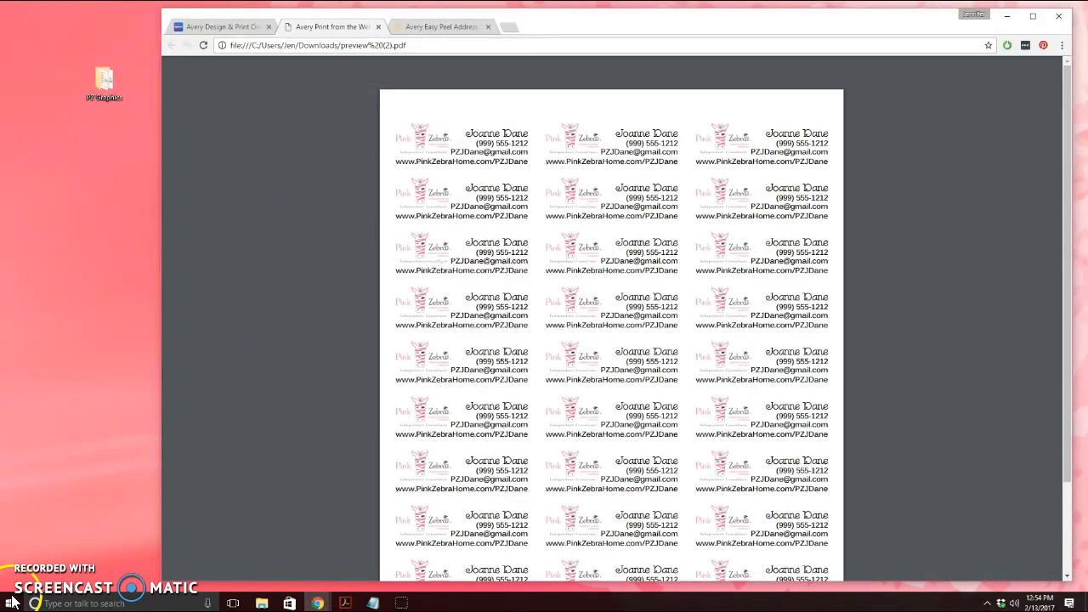